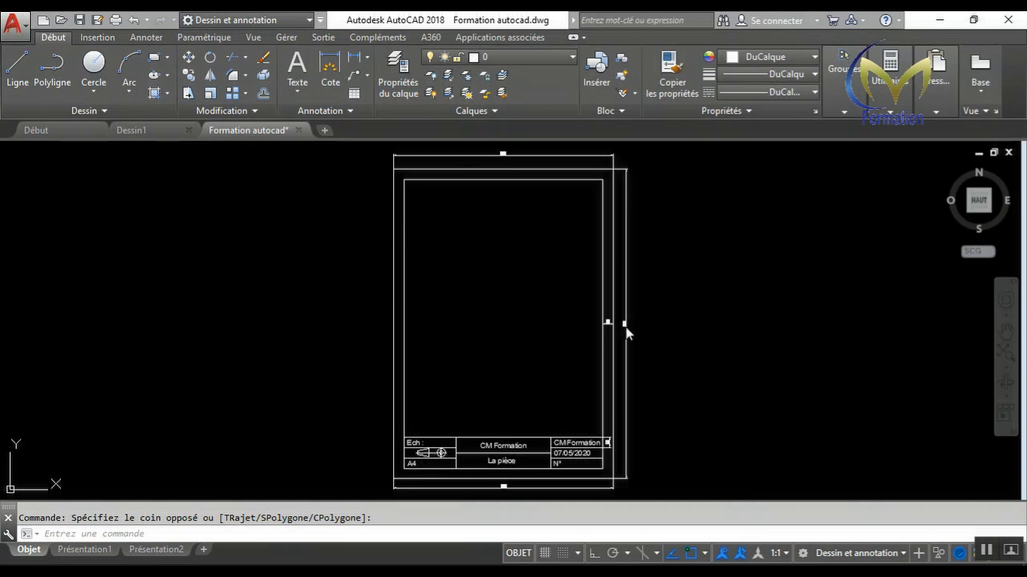
Step: Examine the A4 sheet's dimension texts and arrowheads along the right edge and around the title block
{"action": "scroll", "coordinate": [625, 329], "scroll_direction": "up", "scroll_amount": 5}
{"action": "scroll", "coordinate": [617, 321], "scroll_direction": "down", "scroll_amount": 2}
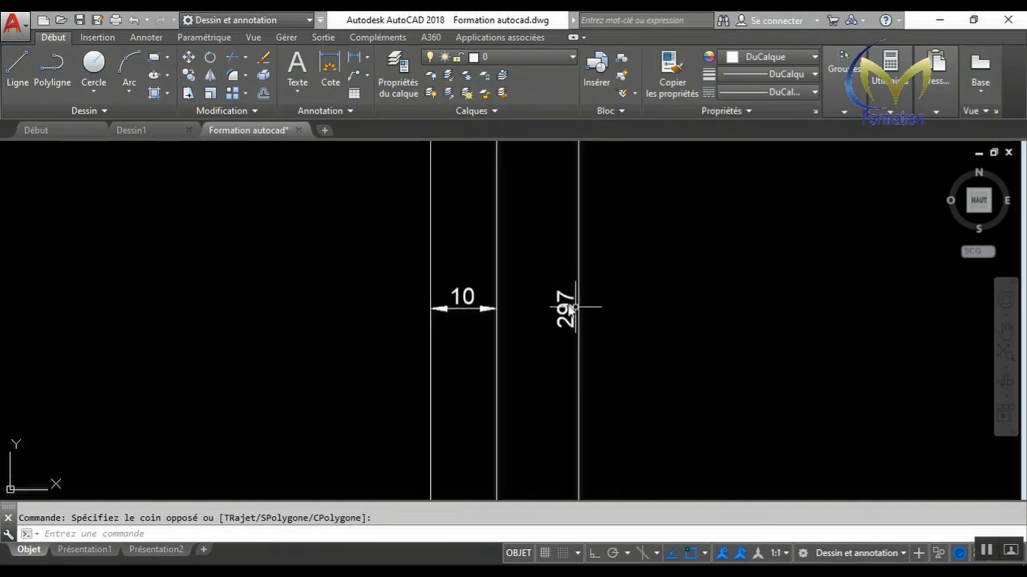
{"action": "scroll", "coordinate": [568, 306], "scroll_direction": "up", "scroll_amount": 6}
{"action": "scroll", "coordinate": [535, 284], "scroll_direction": "down", "scroll_amount": 6}
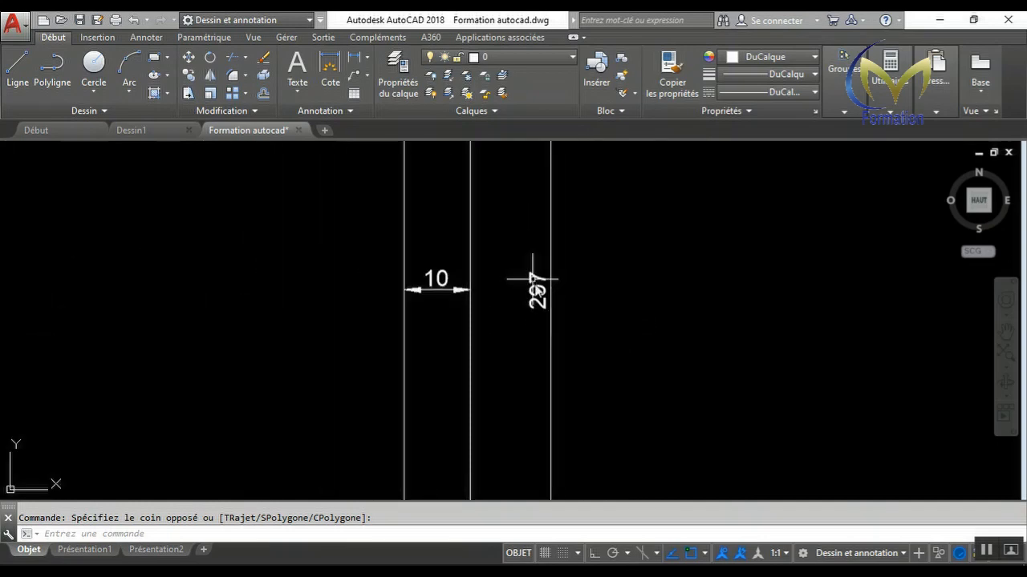
{"action": "scroll", "coordinate": [533, 287], "scroll_direction": "up", "scroll_amount": 4}
{"action": "scroll", "coordinate": [533, 284], "scroll_direction": "down", "scroll_amount": 4}
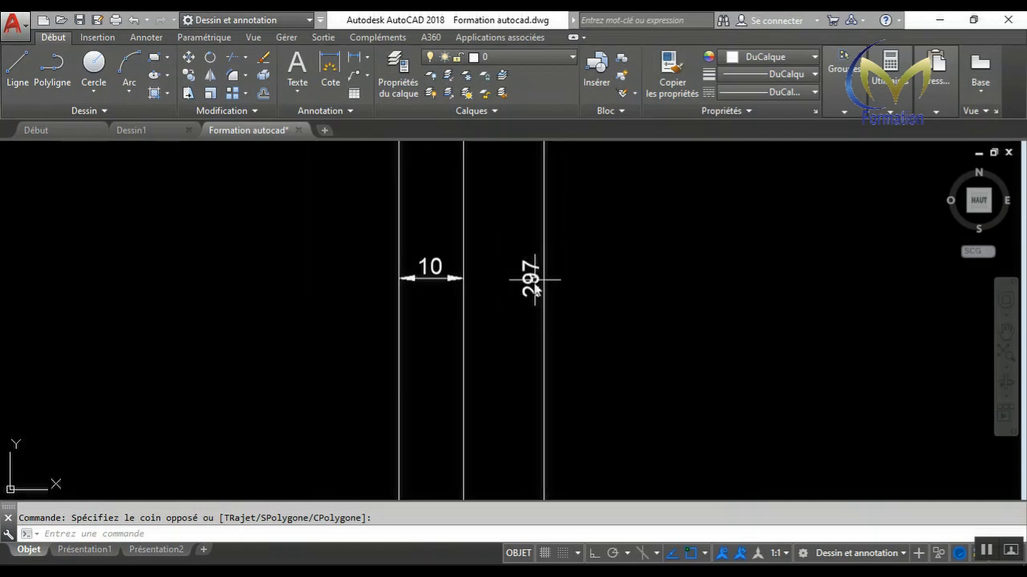
{"action": "scroll", "coordinate": [529, 295], "scroll_direction": "down", "scroll_amount": 8}
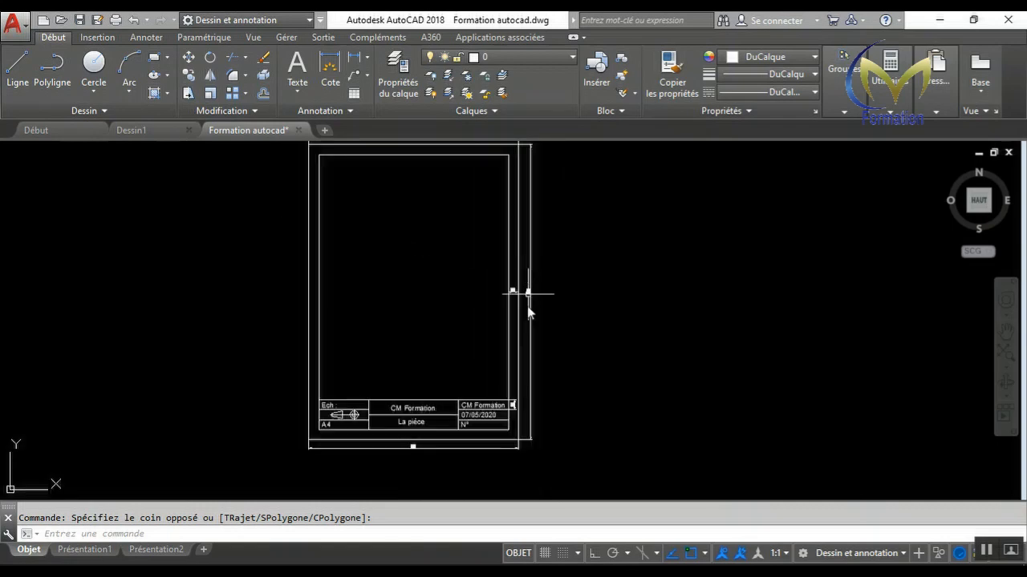
{"action": "scroll", "coordinate": [530, 441], "scroll_direction": "up", "scroll_amount": 6}
{"action": "scroll", "coordinate": [529, 440], "scroll_direction": "down", "scroll_amount": 4}
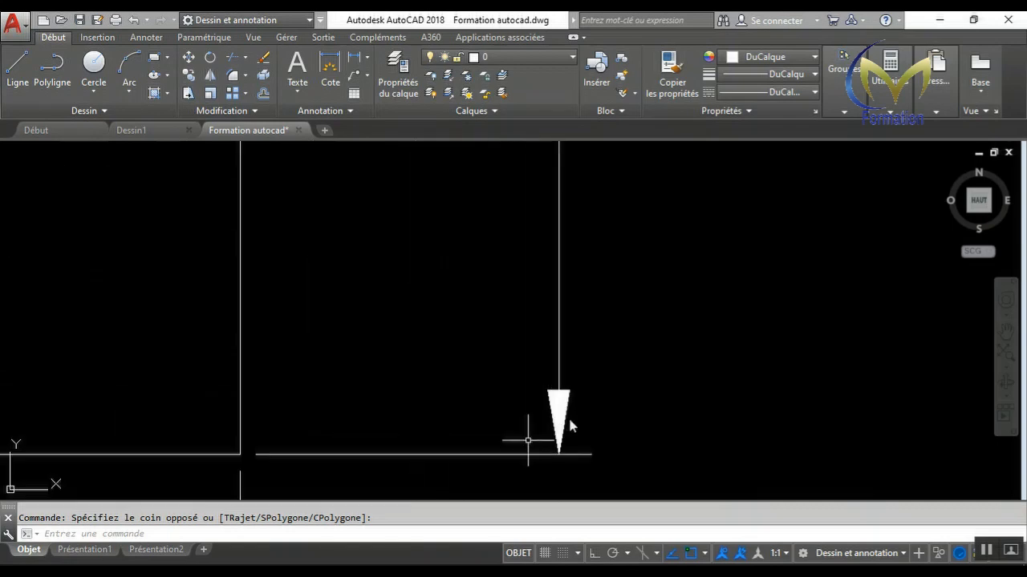
{"action": "scroll", "coordinate": [542, 414], "scroll_direction": "down", "scroll_amount": 10}
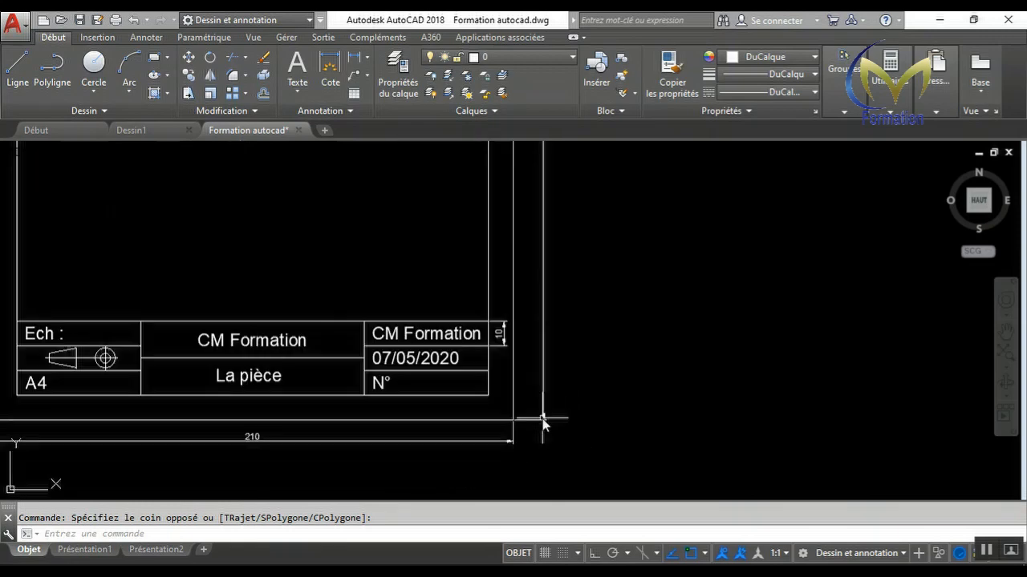
{"action": "scroll", "coordinate": [490, 325], "scroll_direction": "up", "scroll_amount": 4}
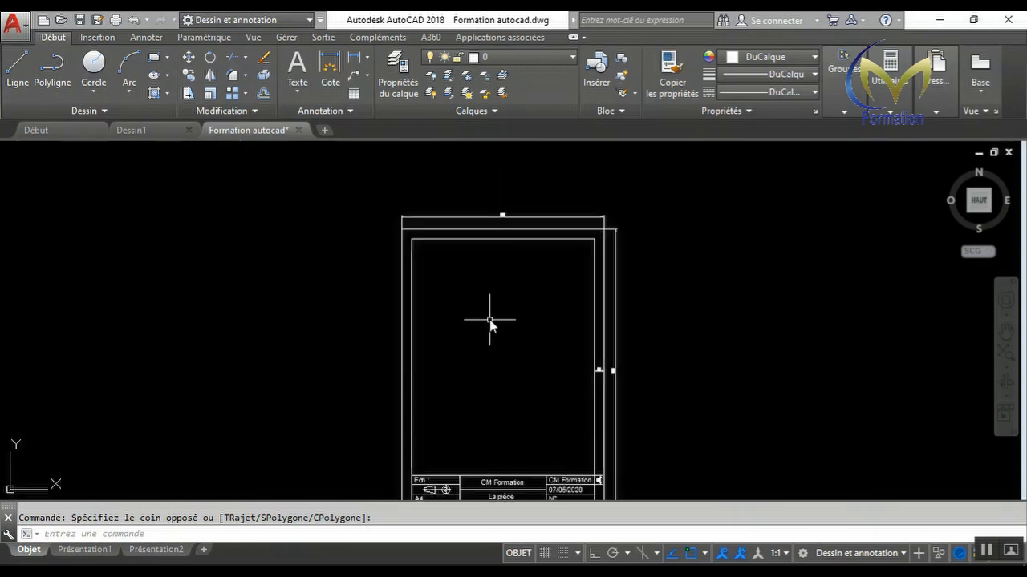
{"action": "scroll", "coordinate": [489, 321], "scroll_direction": "down", "scroll_amount": 2}
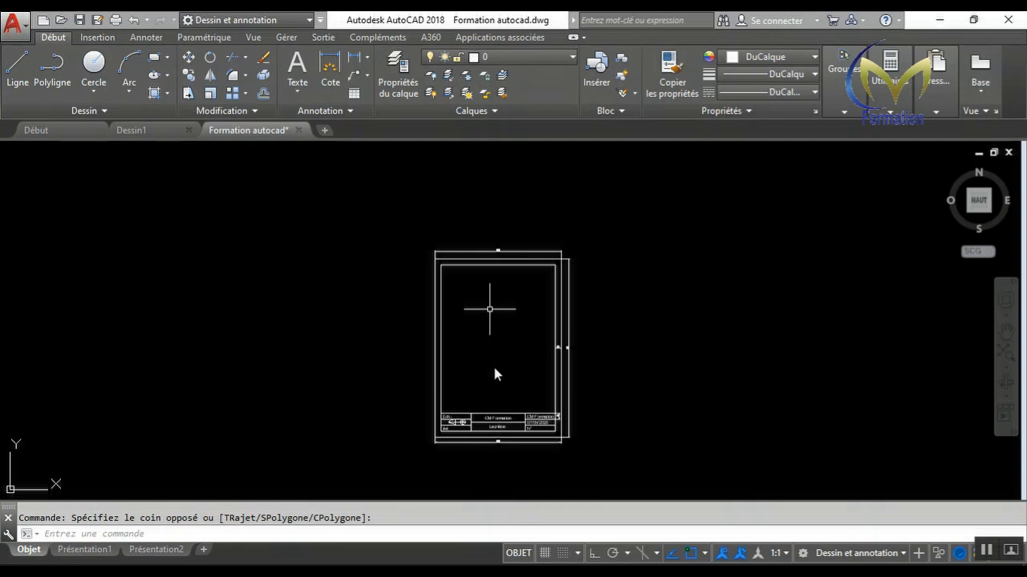
{"action": "scroll", "coordinate": [495, 371], "scroll_direction": "up", "scroll_amount": 2}
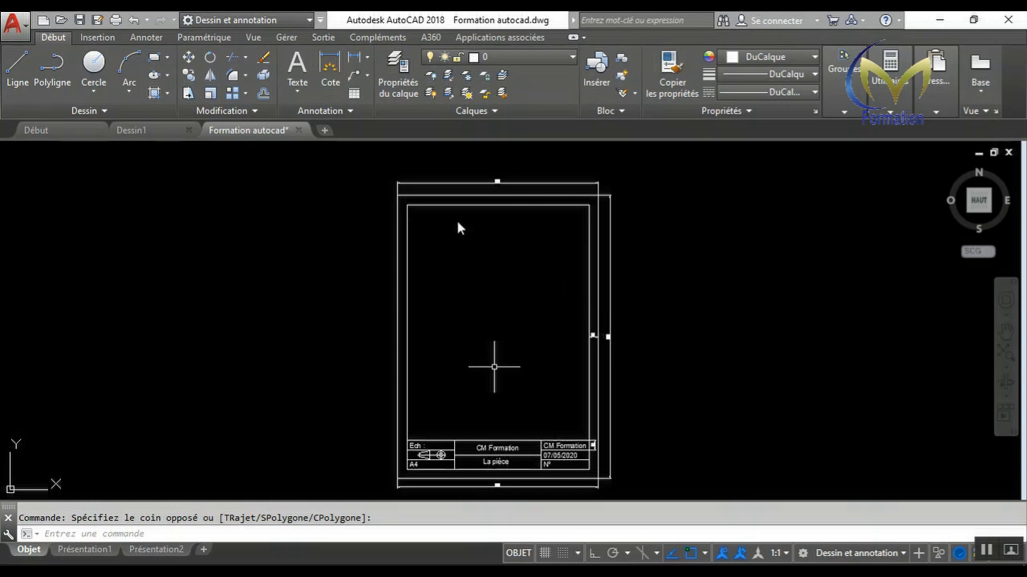
Step: Open the Dimension Style Manager, look at the preview of the ISO-25 style and close it without changes
{"action": "left_click", "coordinate": [349, 112]}
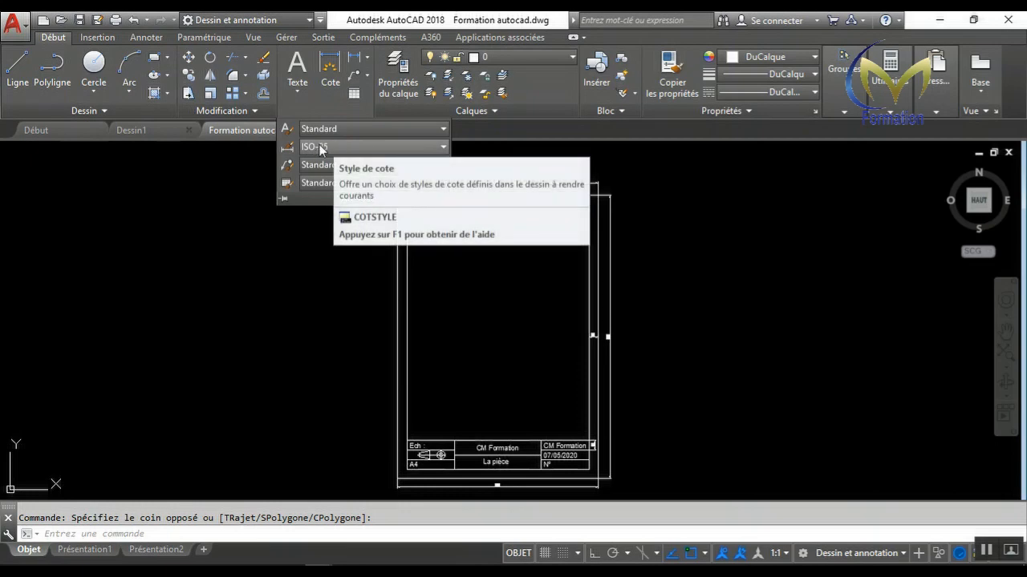
{"action": "left_click", "coordinate": [443, 147]}
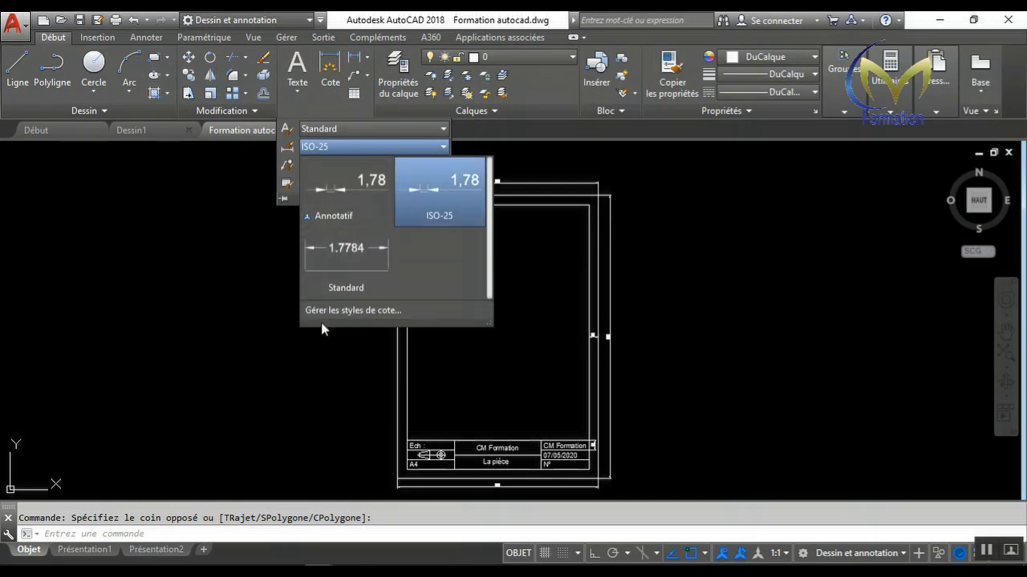
{"action": "left_click", "coordinate": [367, 311]}
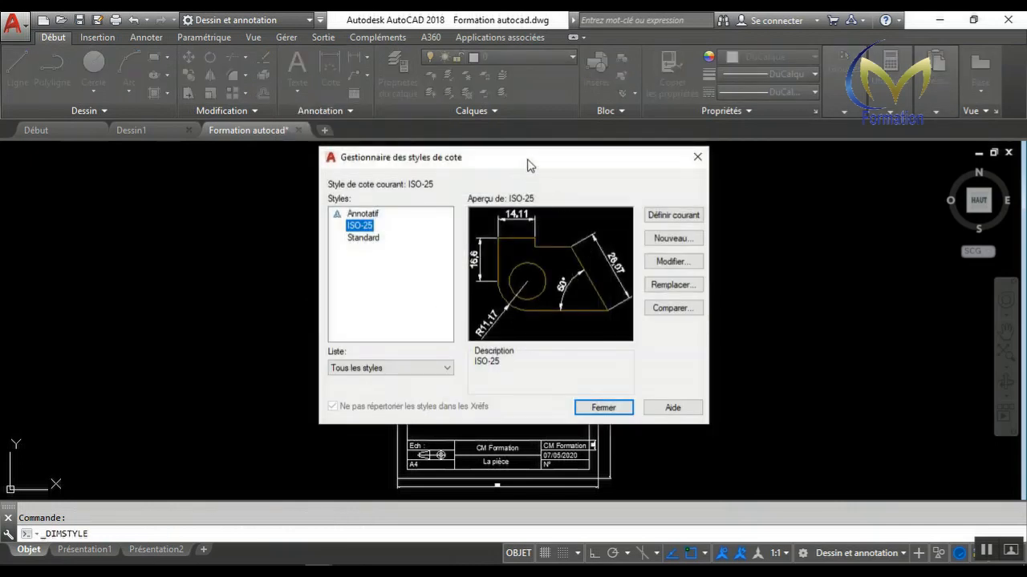
{"action": "left_click_drag", "start_coordinate": [529, 164], "coordinate": [610, 71]}
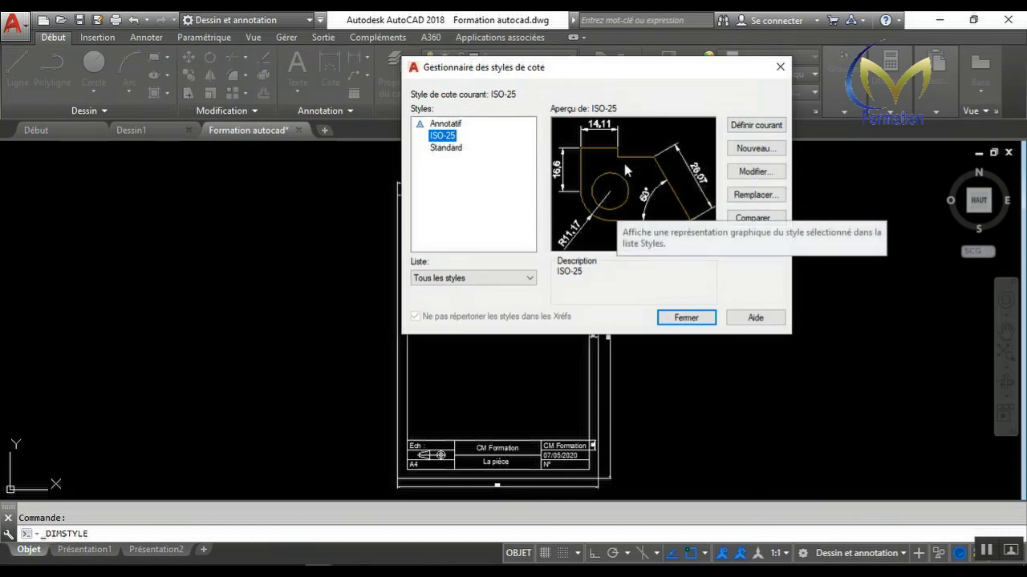
{"action": "left_click", "coordinate": [780, 69]}
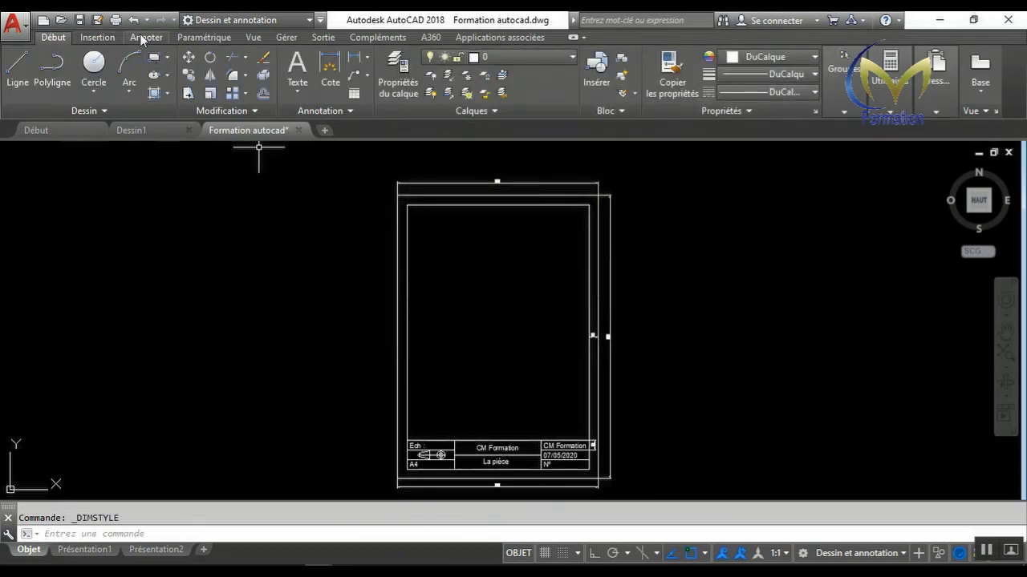
Step: Bring up the Dimension Style Manager again, this time from the annotation tool set, and close it unchanged
{"action": "left_click", "coordinate": [143, 39]}
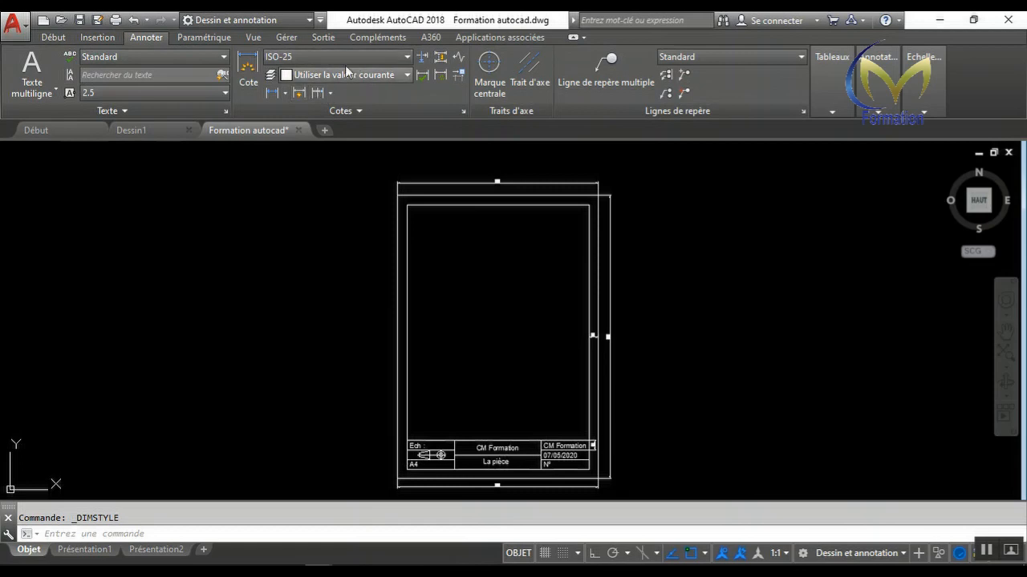
{"action": "left_click", "coordinate": [408, 58]}
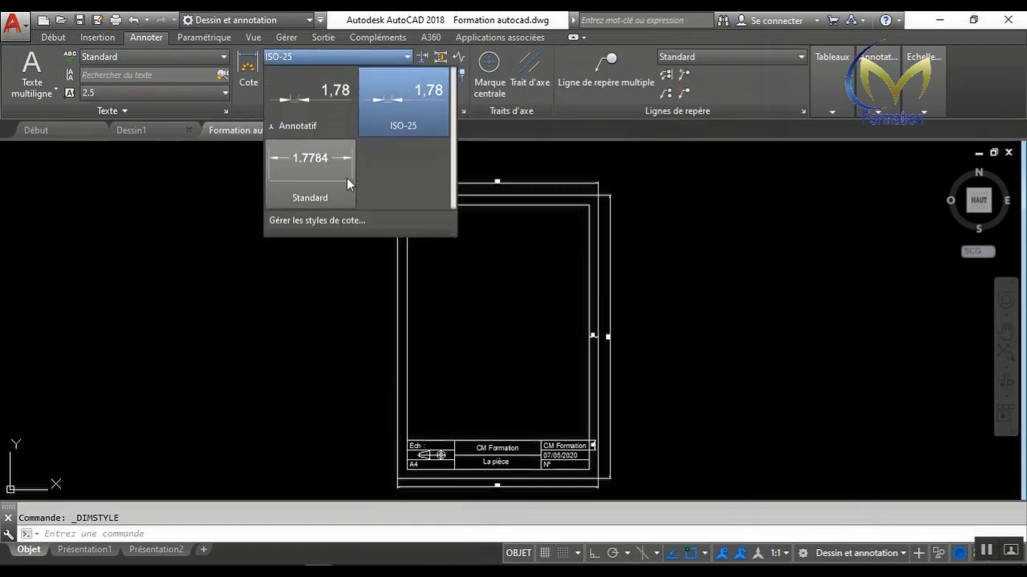
{"action": "left_click", "coordinate": [323, 221]}
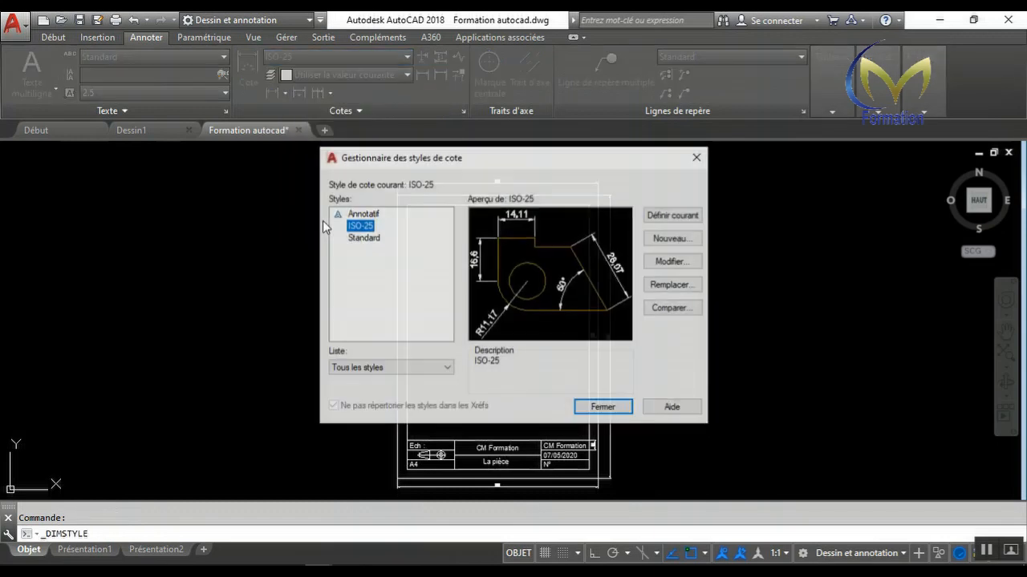
{"action": "left_click", "coordinate": [696, 160]}
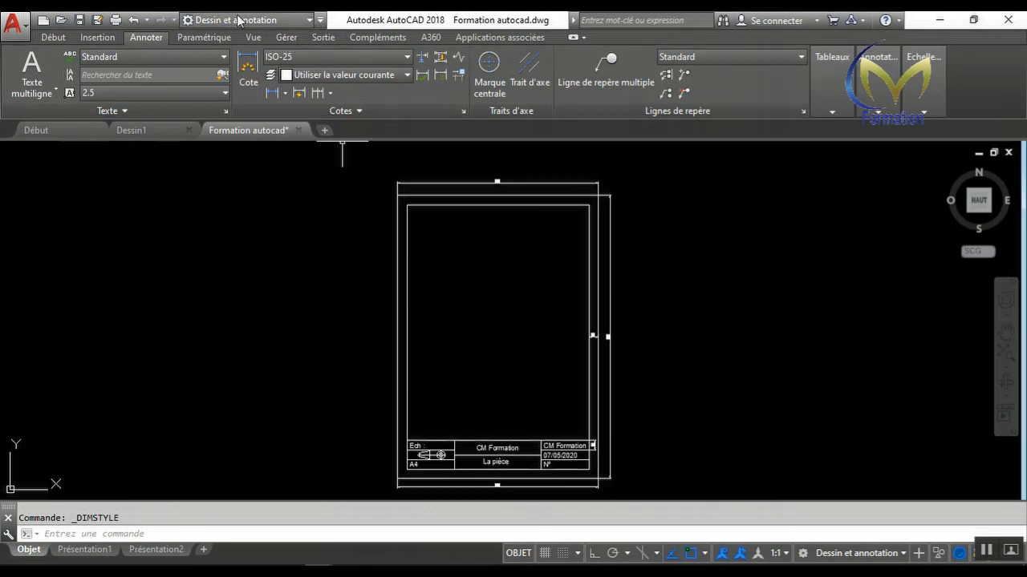
Step: Turn on the display of the menu bar and use it to view the Dimension Style Manager, closing it without changes
{"action": "left_click", "coordinate": [320, 20]}
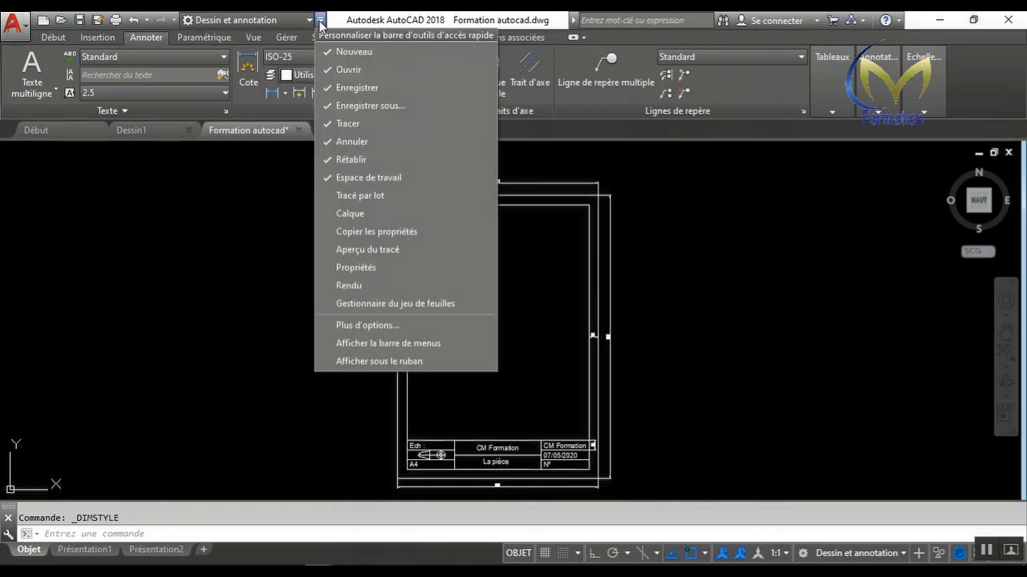
{"action": "left_click", "coordinate": [397, 345]}
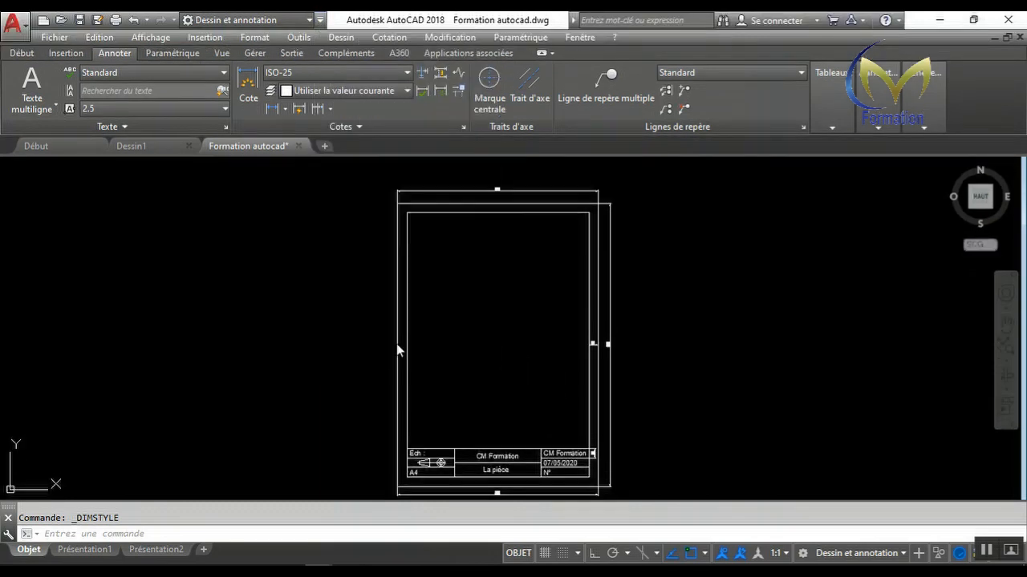
{"action": "left_click", "coordinate": [252, 38]}
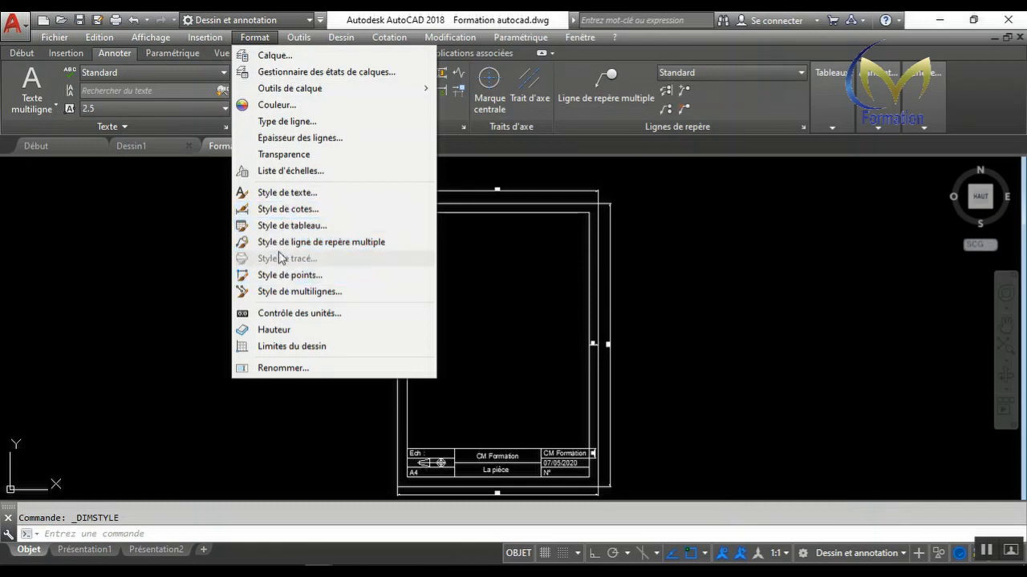
{"action": "left_click", "coordinate": [304, 210]}
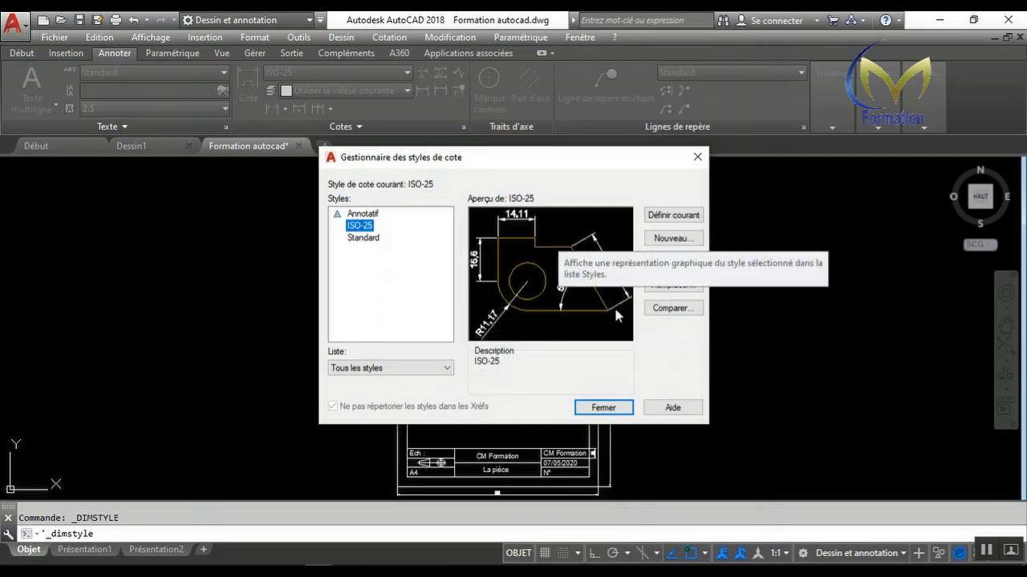
{"action": "left_click", "coordinate": [608, 409]}
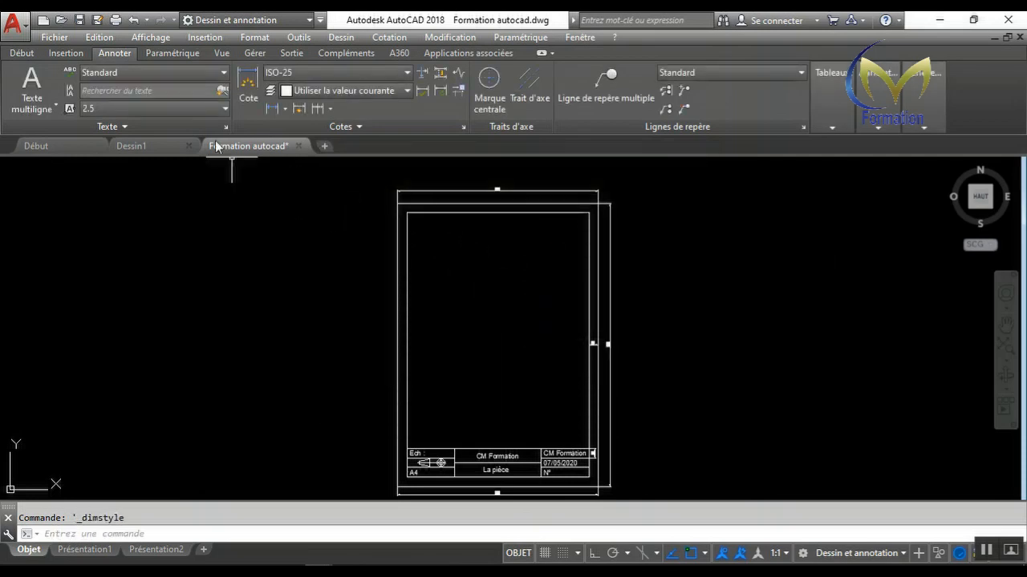
{"action": "left_click", "coordinate": [54, 37]}
{"action": "left_click", "coordinate": [25, 61]}
{"action": "left_click", "coordinate": [24, 56]}
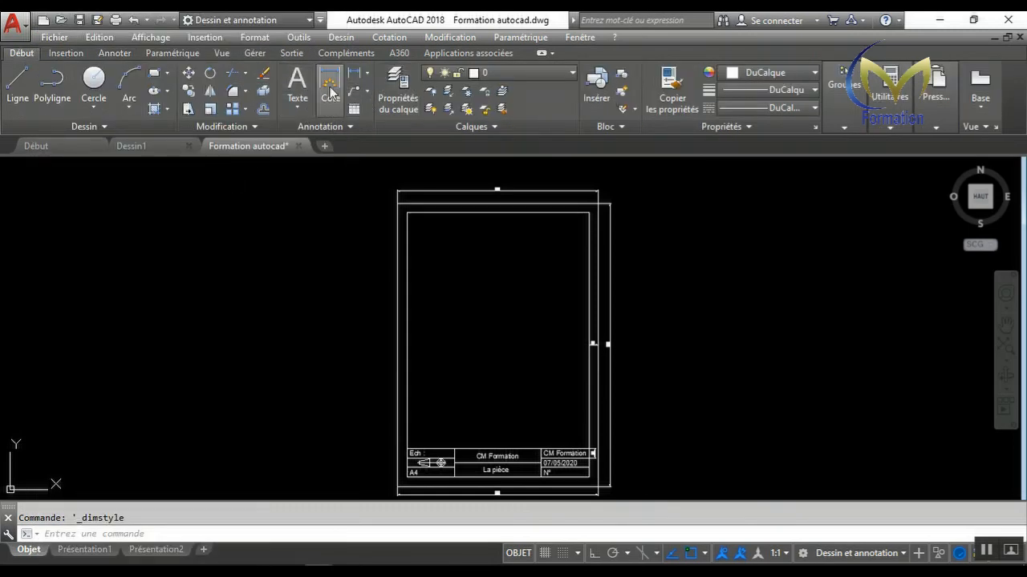
{"action": "left_click", "coordinate": [349, 125]}
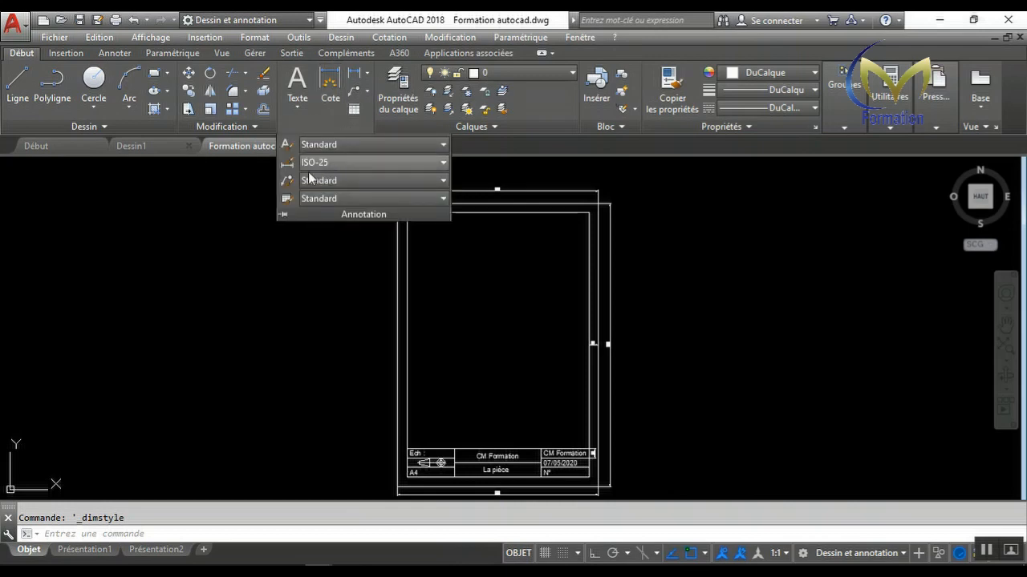
{"action": "left_click", "coordinate": [441, 164]}
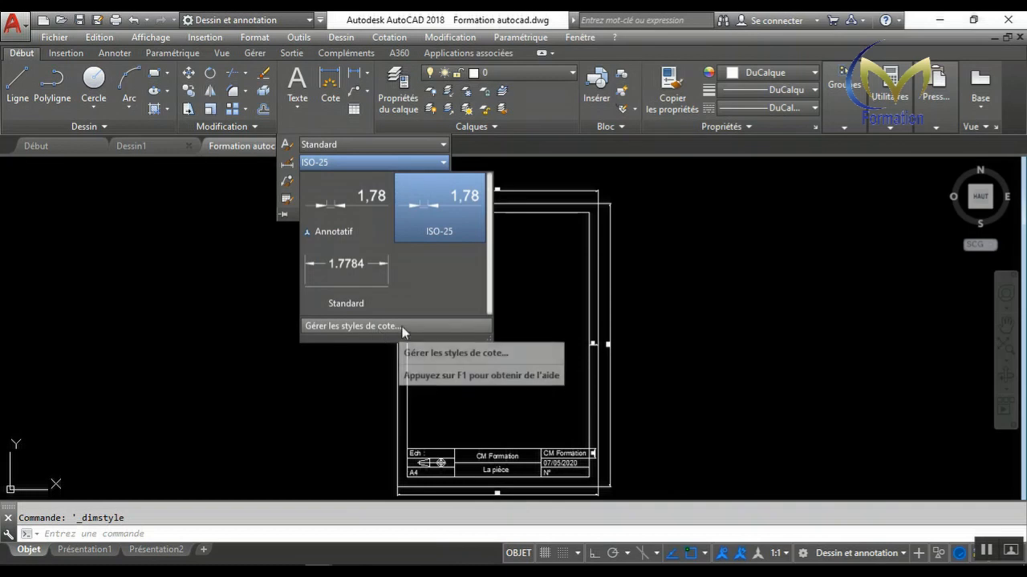
{"action": "left_click", "coordinate": [212, 291]}
{"action": "left_click", "coordinate": [224, 315]}
{"action": "left_click", "coordinate": [223, 315]}
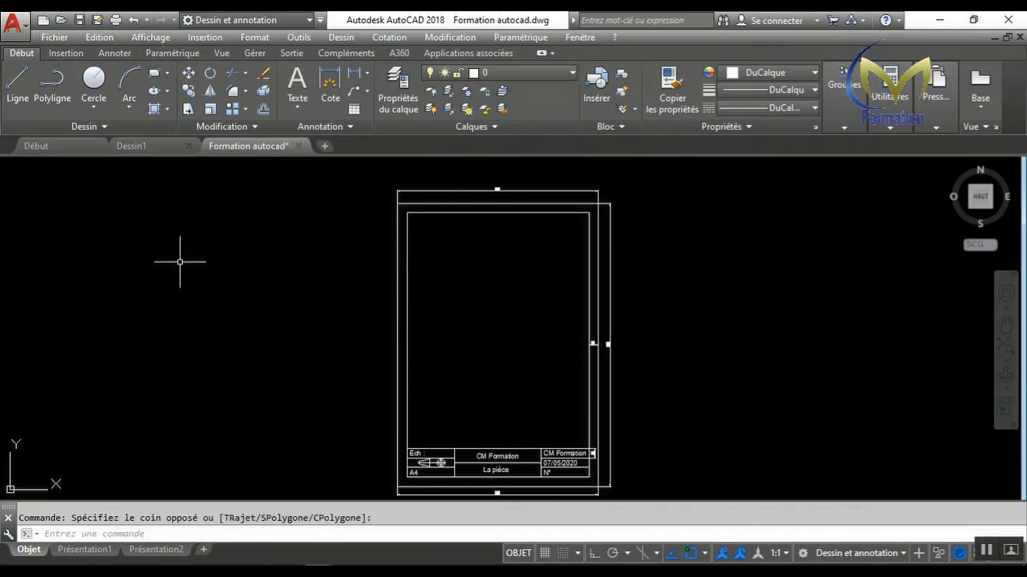
{"action": "left_click", "coordinate": [115, 52]}
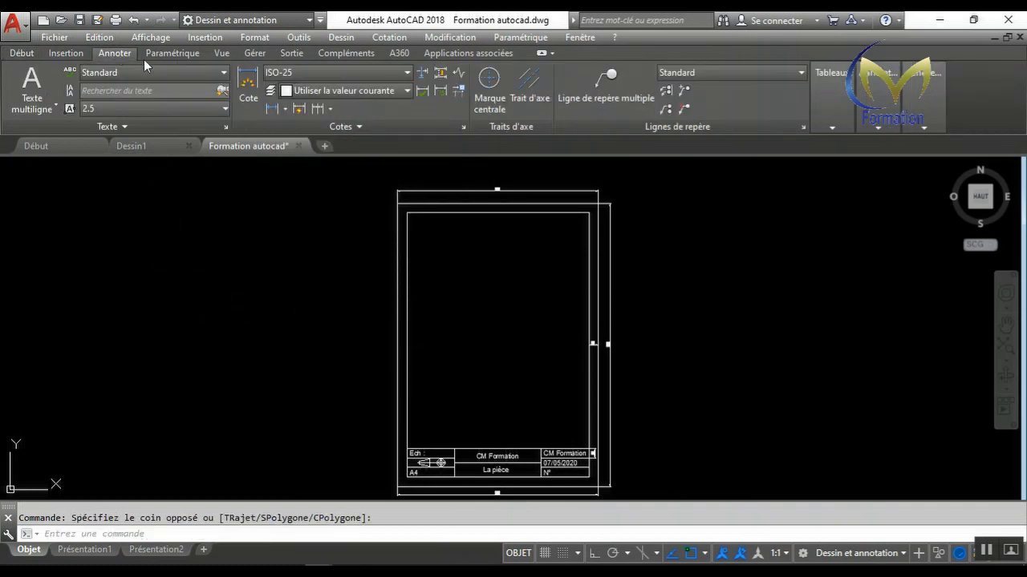
{"action": "left_click", "coordinate": [405, 73]}
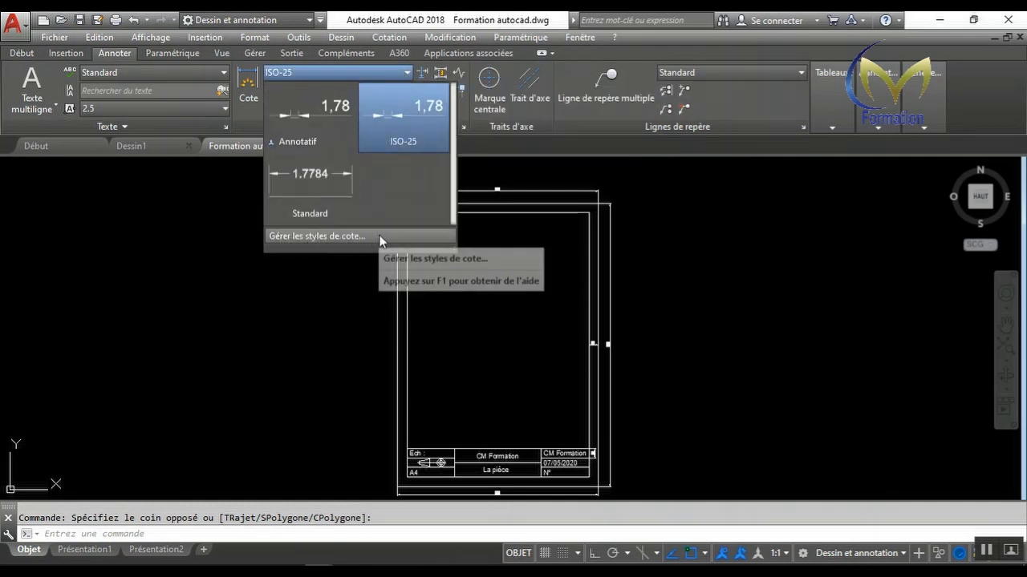
{"action": "left_click", "coordinate": [253, 280]}
{"action": "key", "text": "Escape"}
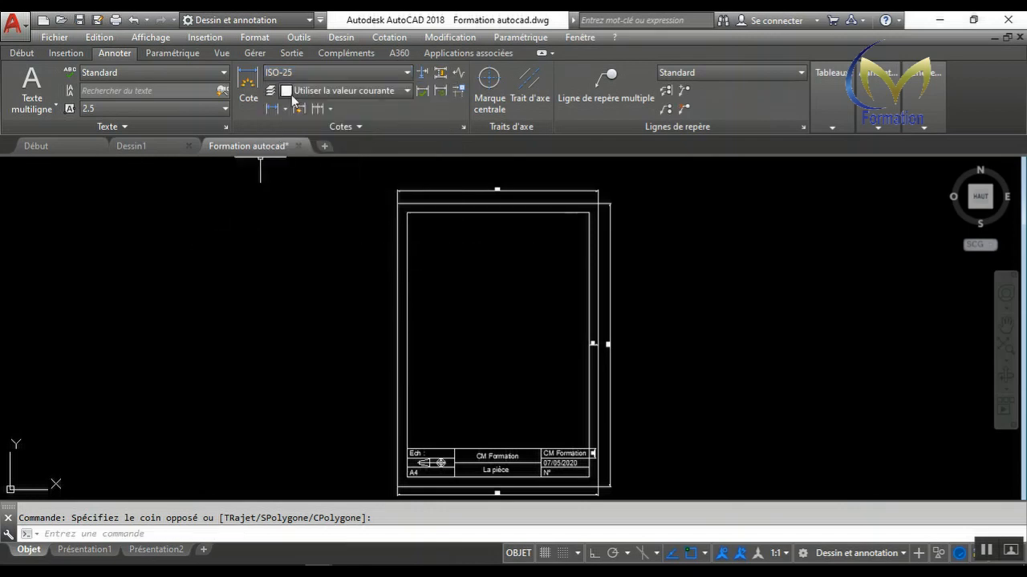
{"action": "left_click", "coordinate": [320, 20]}
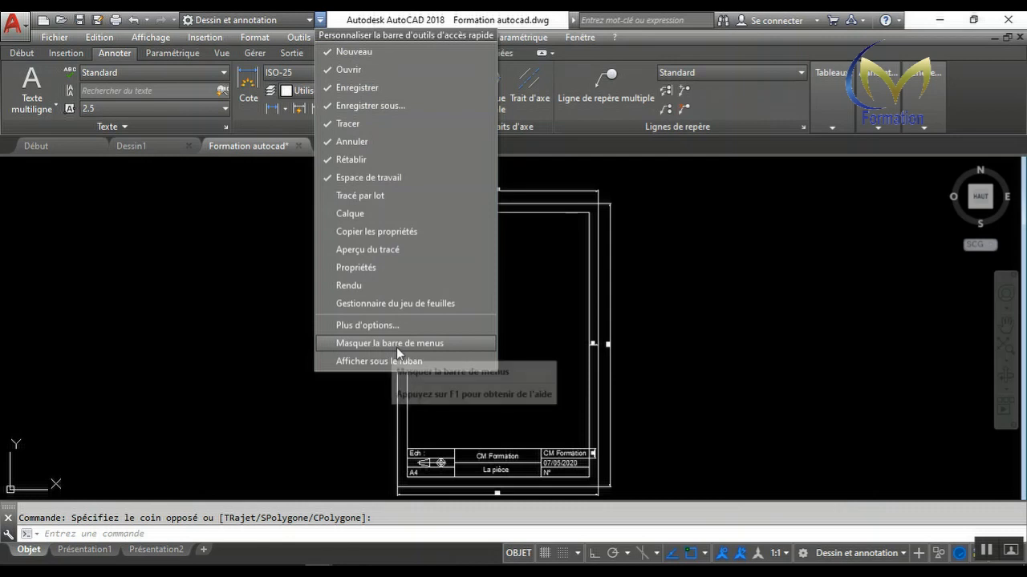
{"action": "left_click", "coordinate": [255, 286]}
{"action": "left_click", "coordinate": [270, 327]}
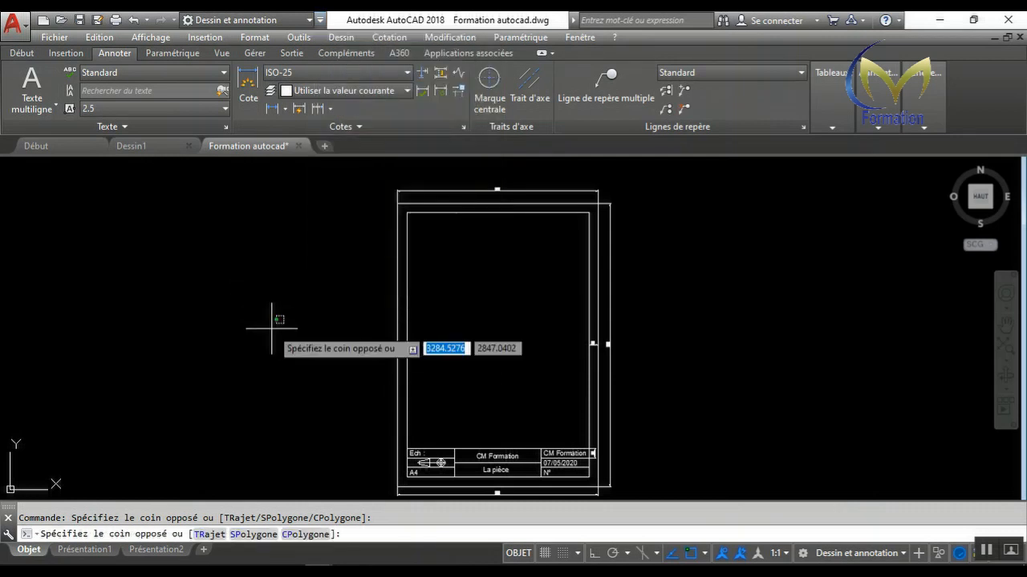
{"action": "left_click", "coordinate": [257, 314]}
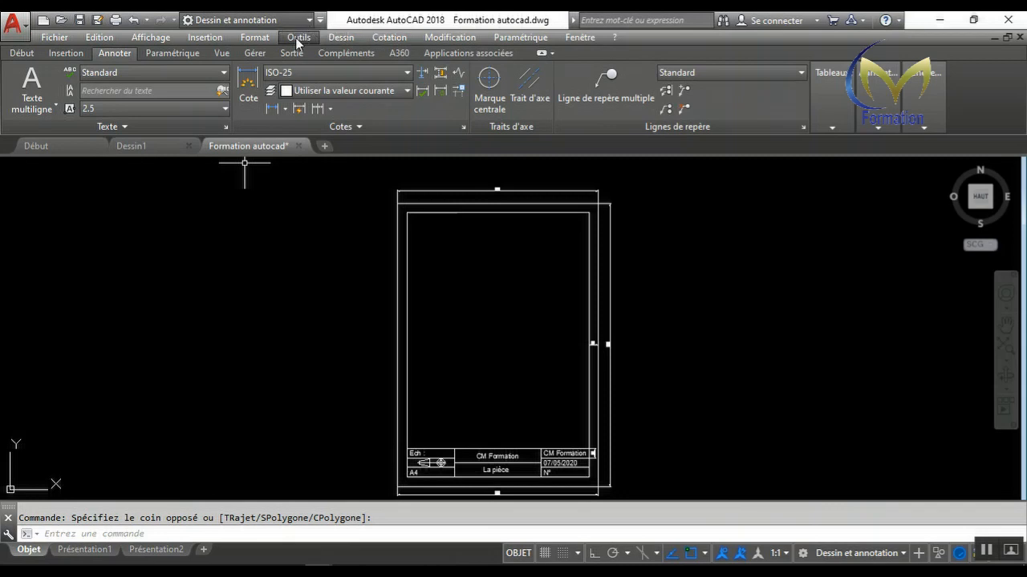
Step: Create a new dimension style named 10, based on ISO-25 and applying to all dimensions, and continue to its settings
{"action": "left_click", "coordinate": [251, 37]}
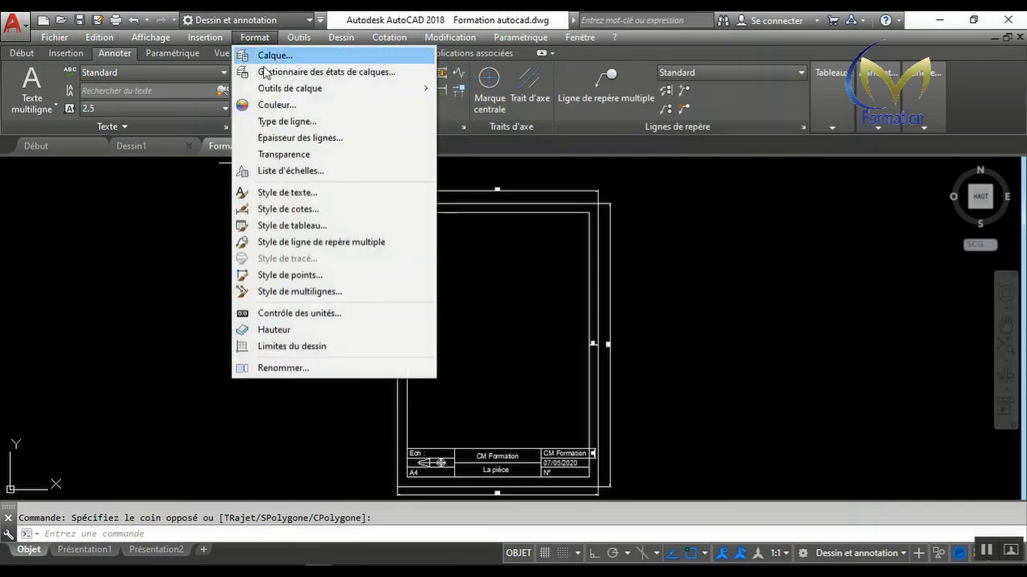
{"action": "left_click", "coordinate": [292, 209]}
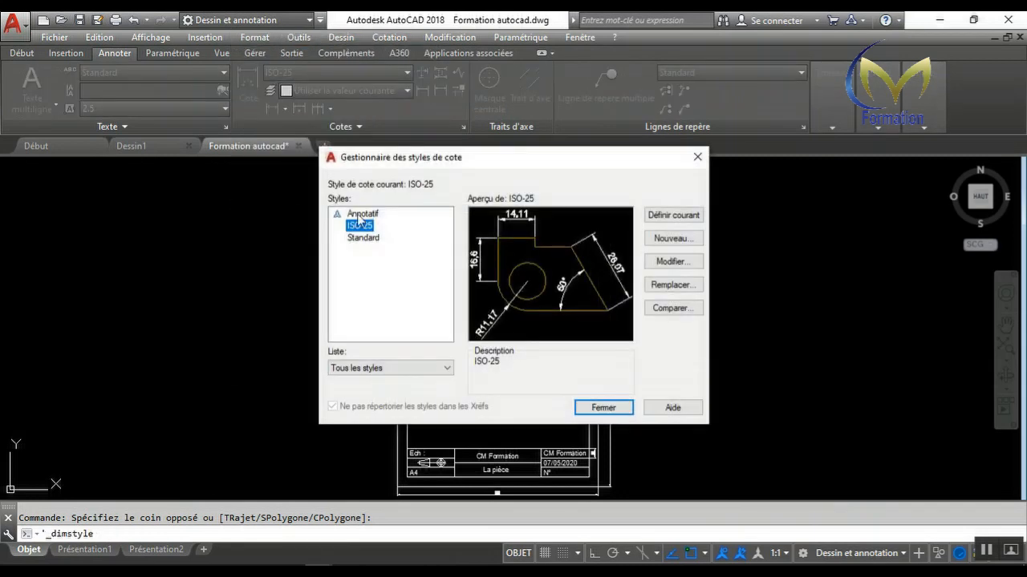
{"action": "left_click_drag", "start_coordinate": [499, 162], "coordinate": [656, 98]}
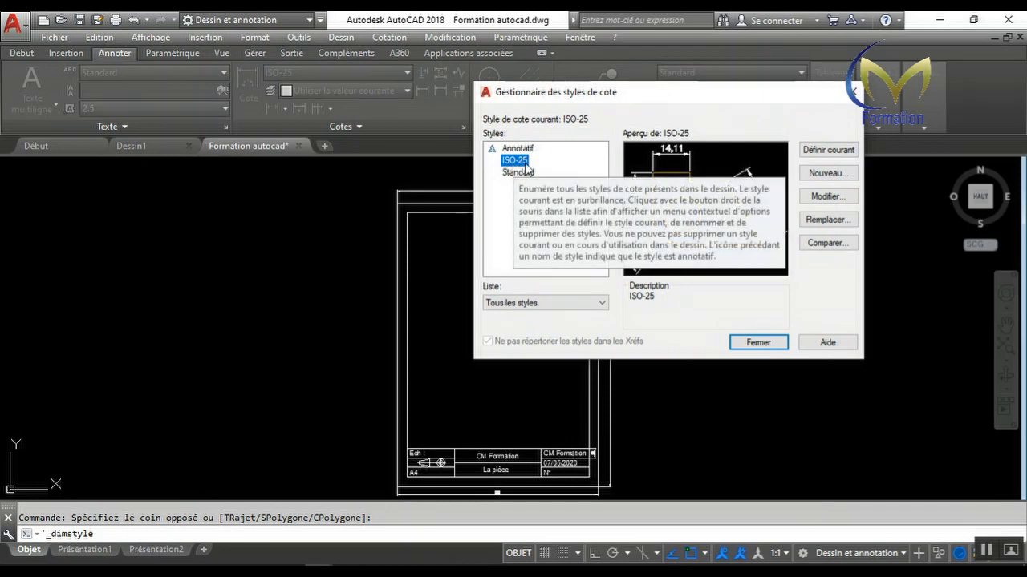
{"action": "left_click", "coordinate": [825, 173]}
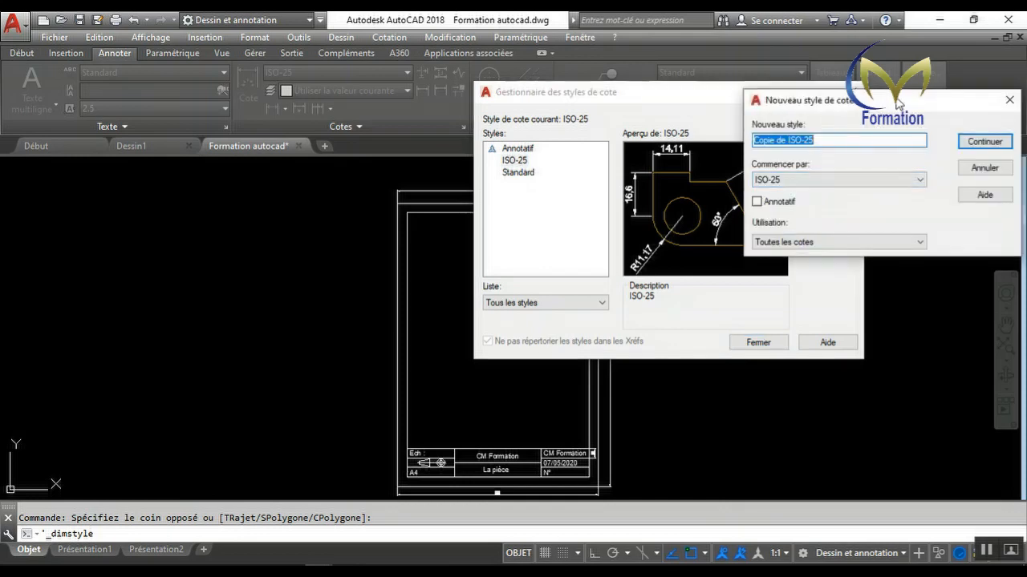
{"action": "left_click_drag", "start_coordinate": [894, 102], "coordinate": [313, 151]}
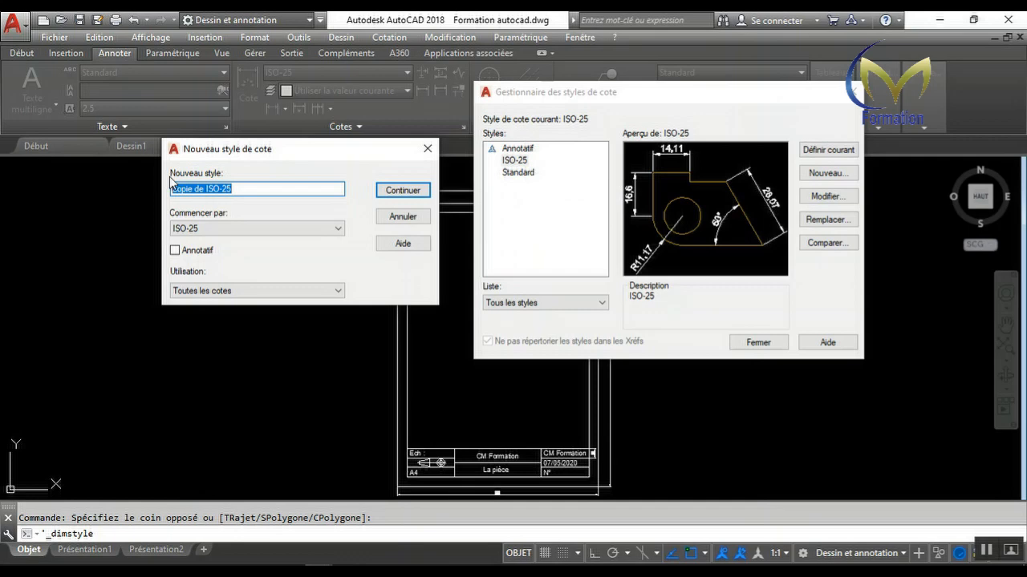
{"action": "type", "text": "10"}
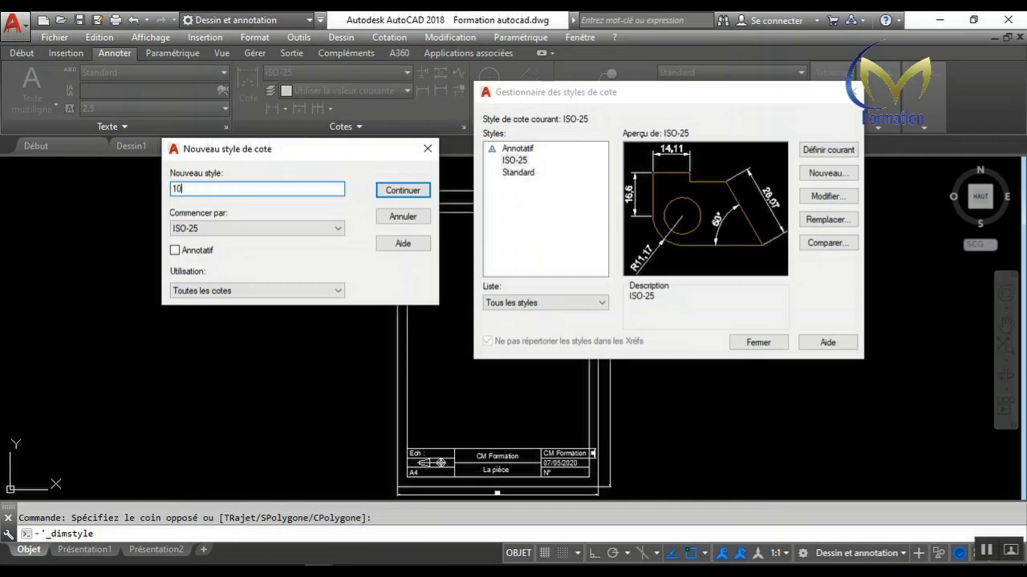
{"action": "left_click", "coordinate": [315, 232]}
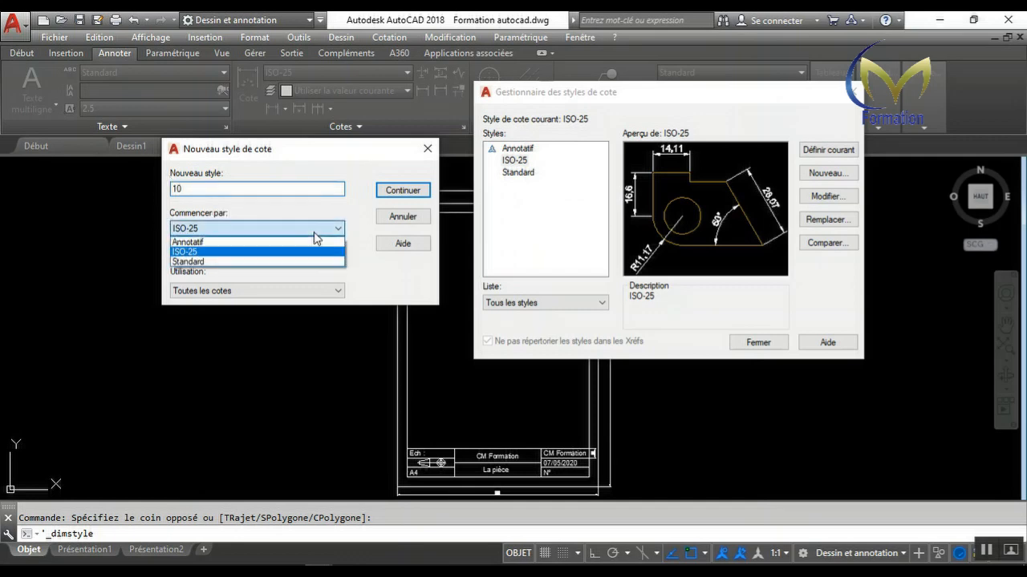
{"action": "left_click", "coordinate": [184, 253]}
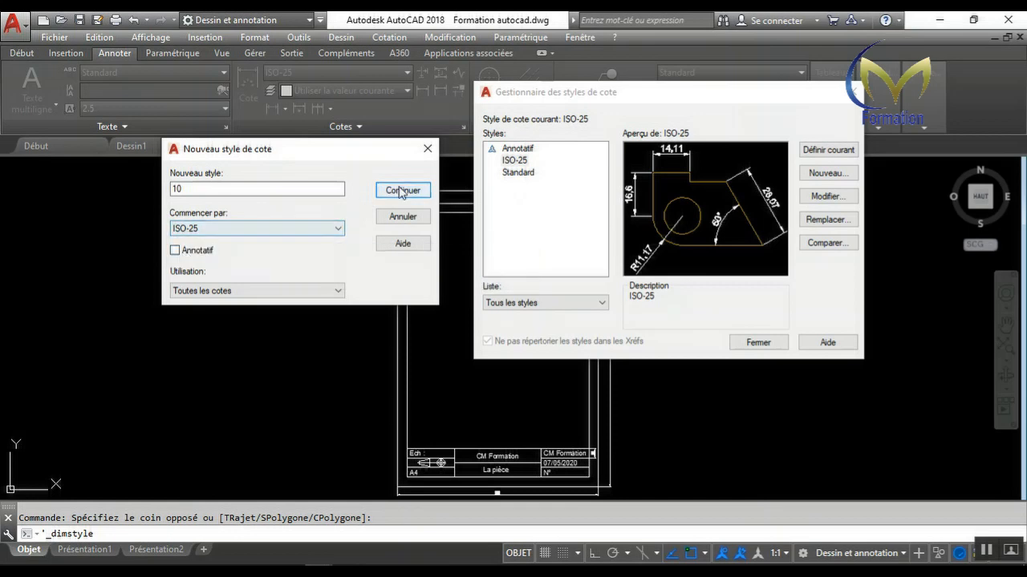
{"action": "left_click", "coordinate": [337, 291]}
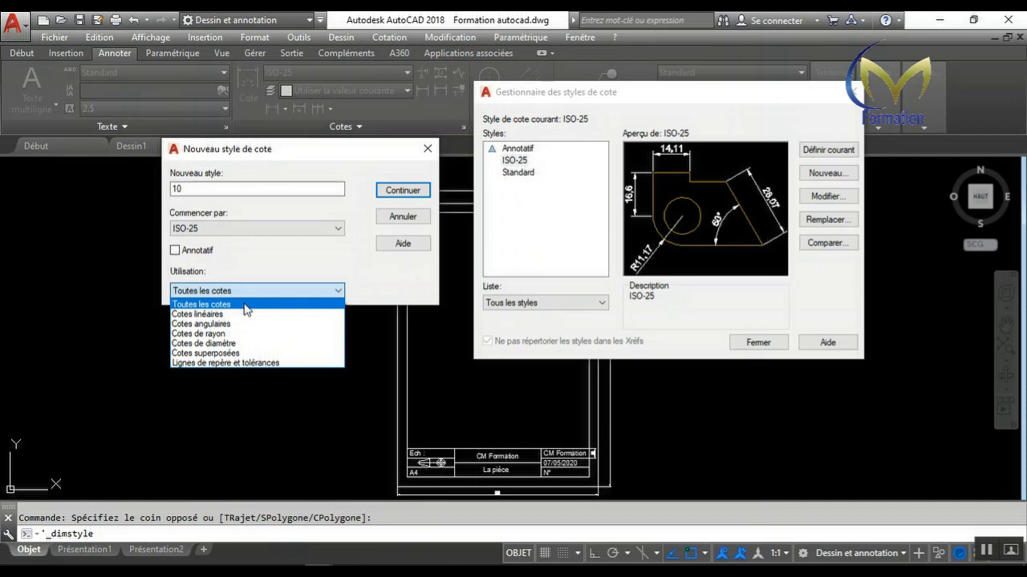
{"action": "left_click", "coordinate": [401, 197]}
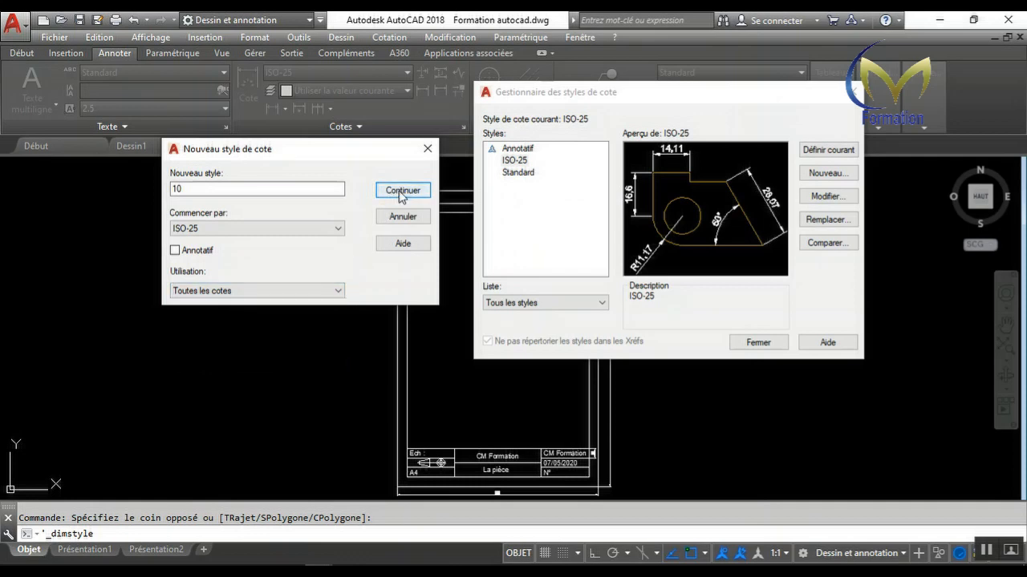
{"action": "left_click", "coordinate": [401, 197]}
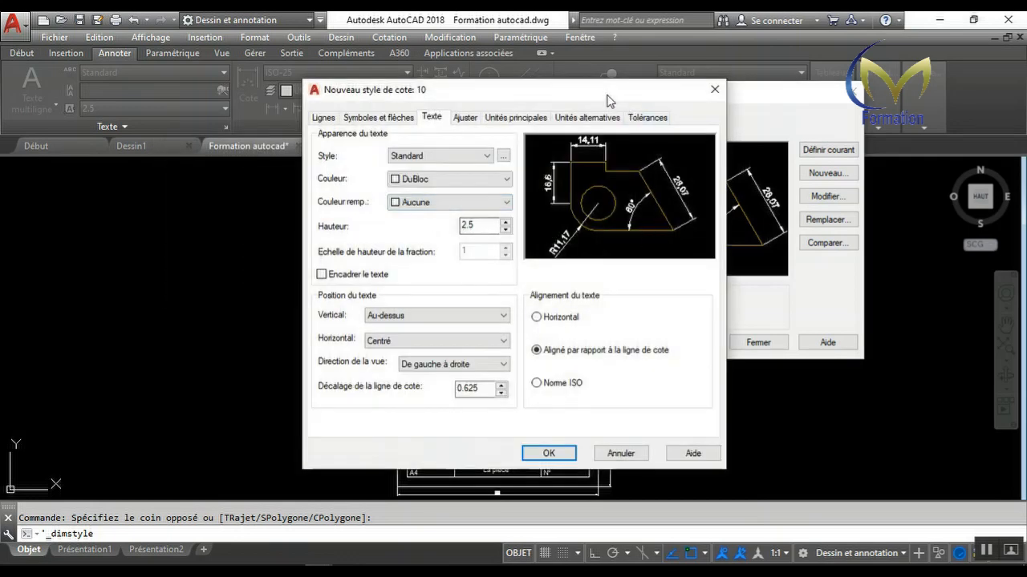
Step: Examine the line settings of style 10, including the linetype and lineweight choices for dimension lines, without changing them
{"action": "left_click_drag", "start_coordinate": [610, 99], "coordinate": [859, 77]}
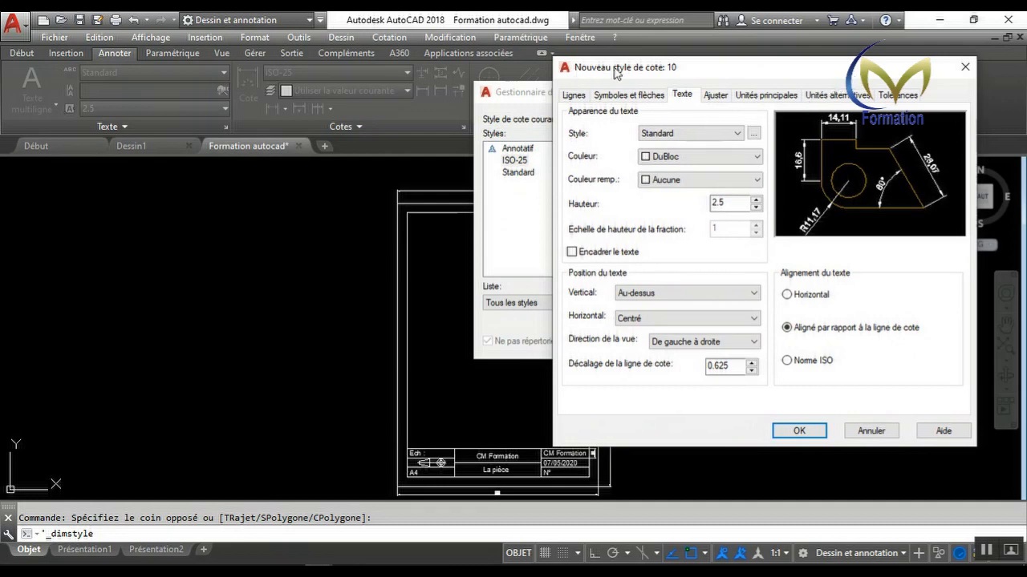
{"action": "left_click_drag", "start_coordinate": [675, 78], "coordinate": [745, 66]}
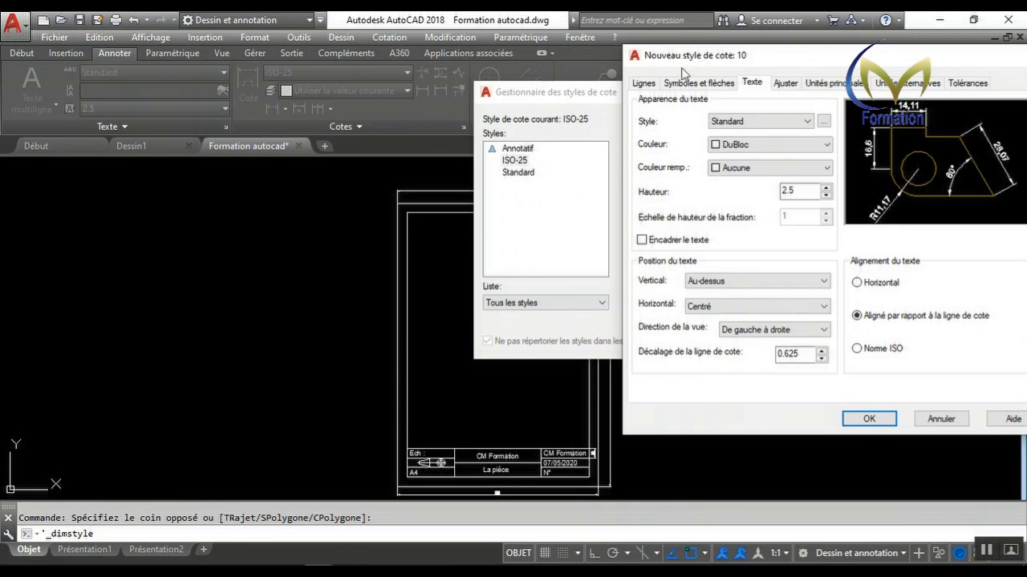
{"action": "left_click", "coordinate": [643, 83]}
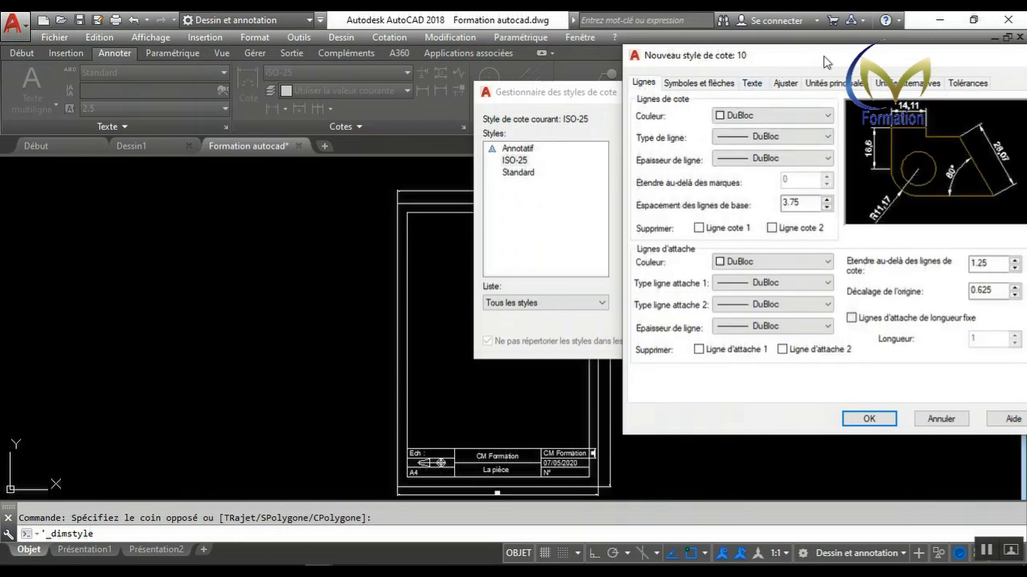
{"action": "left_click_drag", "start_coordinate": [825, 64], "coordinate": [240, 77]}
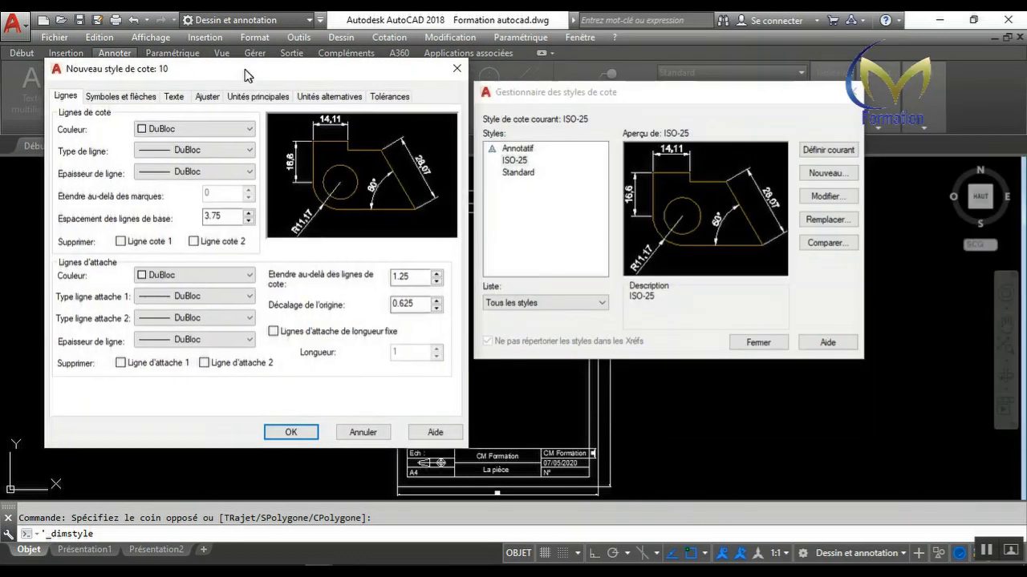
{"action": "left_click", "coordinate": [239, 150]}
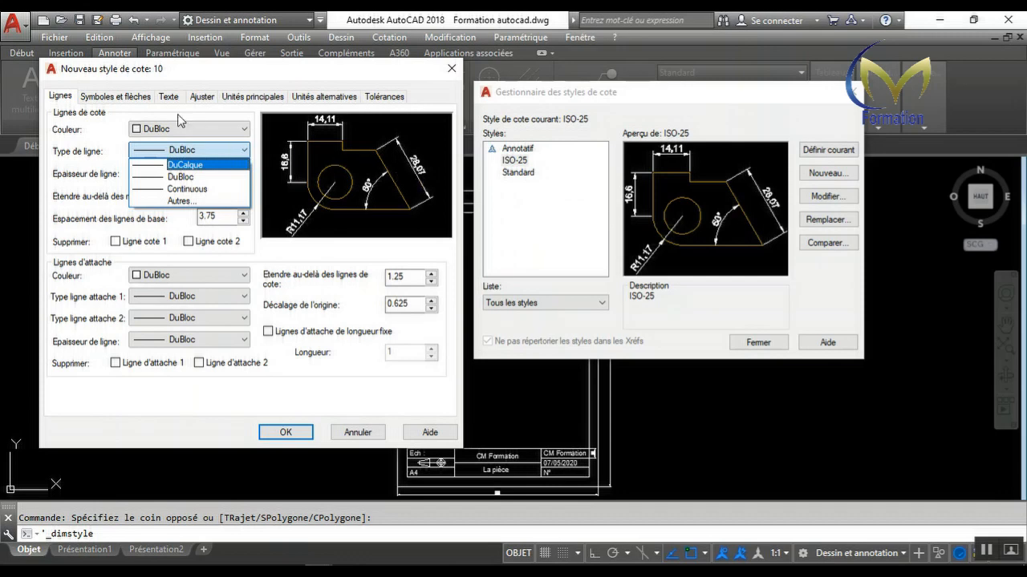
{"action": "left_click", "coordinate": [133, 118]}
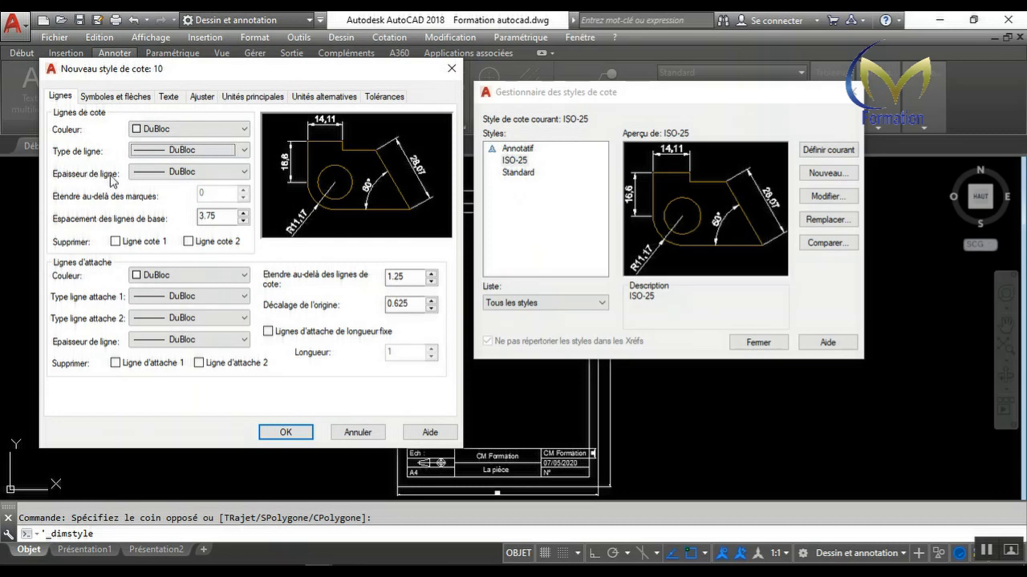
{"action": "left_click", "coordinate": [244, 175]}
{"action": "left_click", "coordinate": [245, 174]}
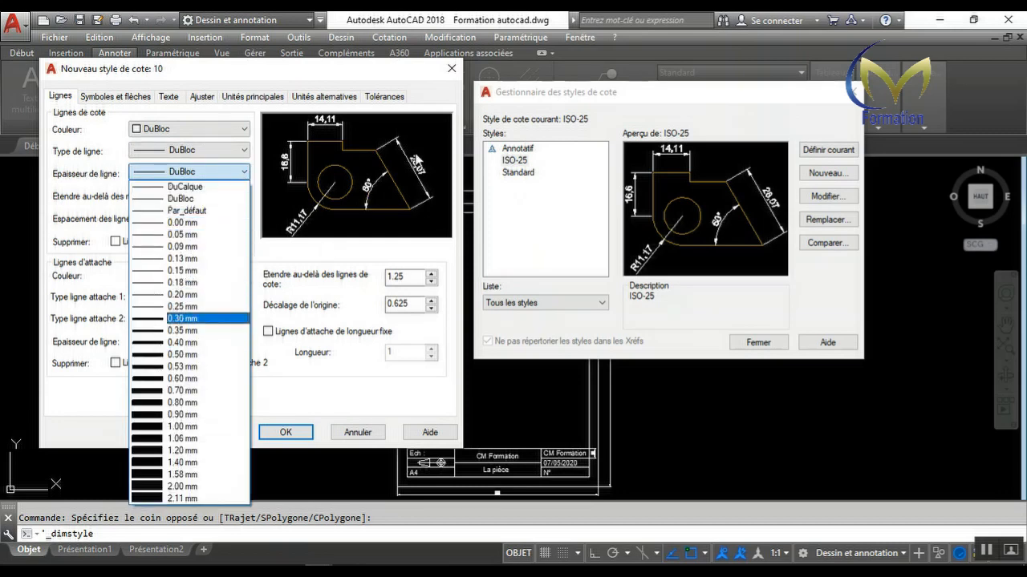
{"action": "left_click", "coordinate": [200, 171]}
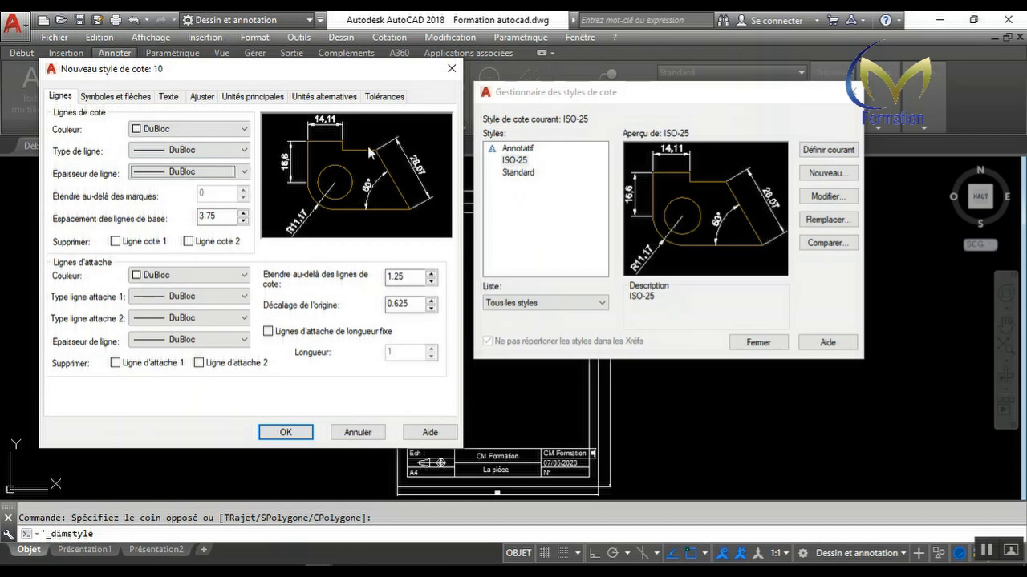
Step: Review the first and second arrowhead choices, keep both as Fermée pleine, and set the arrow size to 10
{"action": "left_click", "coordinate": [111, 98]}
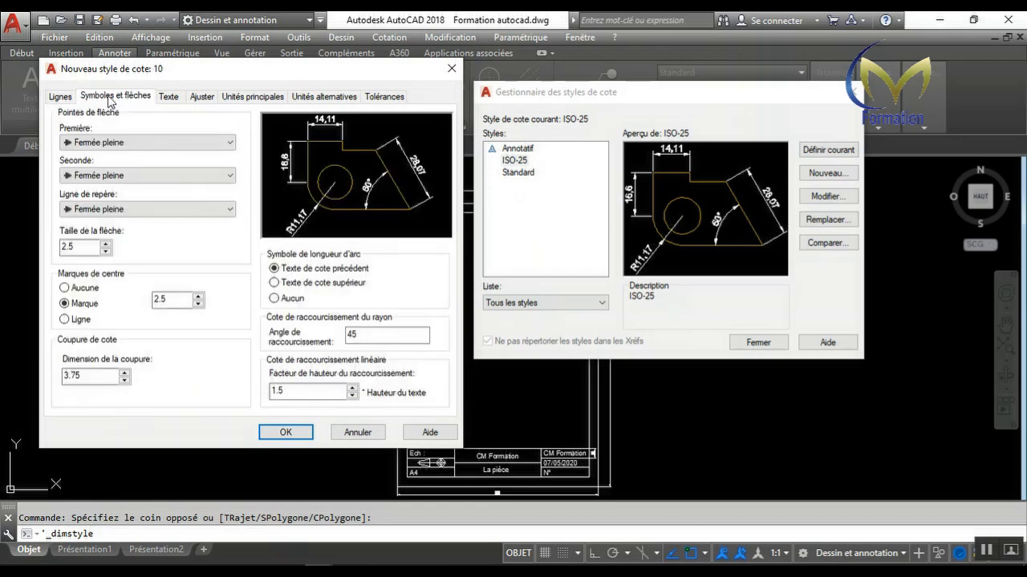
{"action": "left_click", "coordinate": [210, 142]}
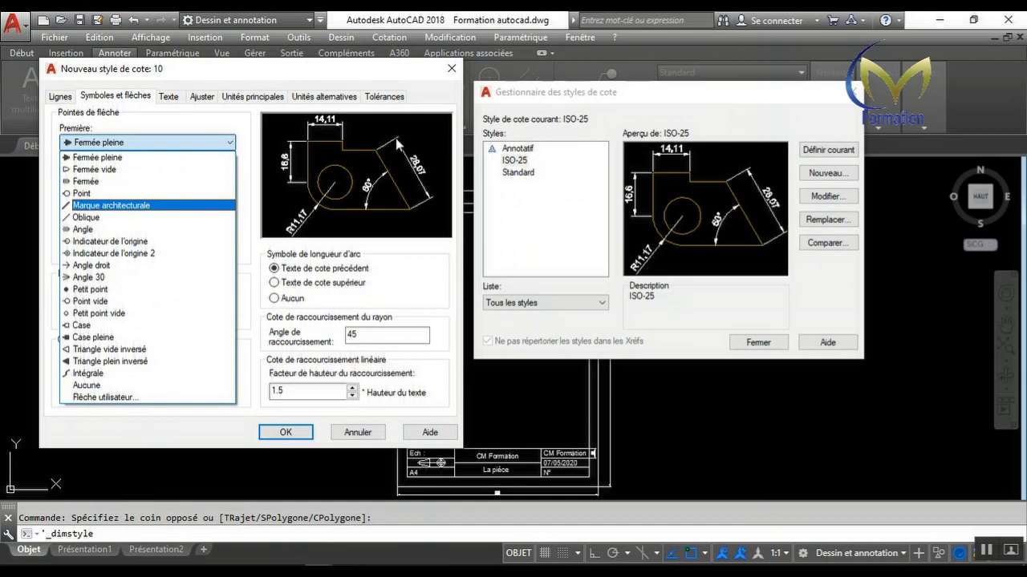
{"action": "left_click", "coordinate": [232, 140]}
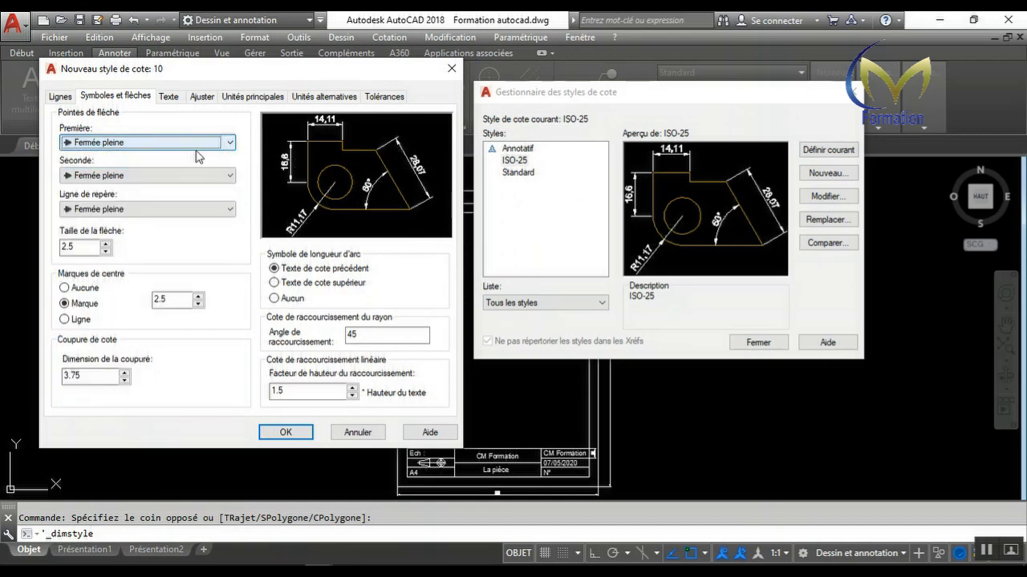
{"action": "left_click", "coordinate": [141, 177]}
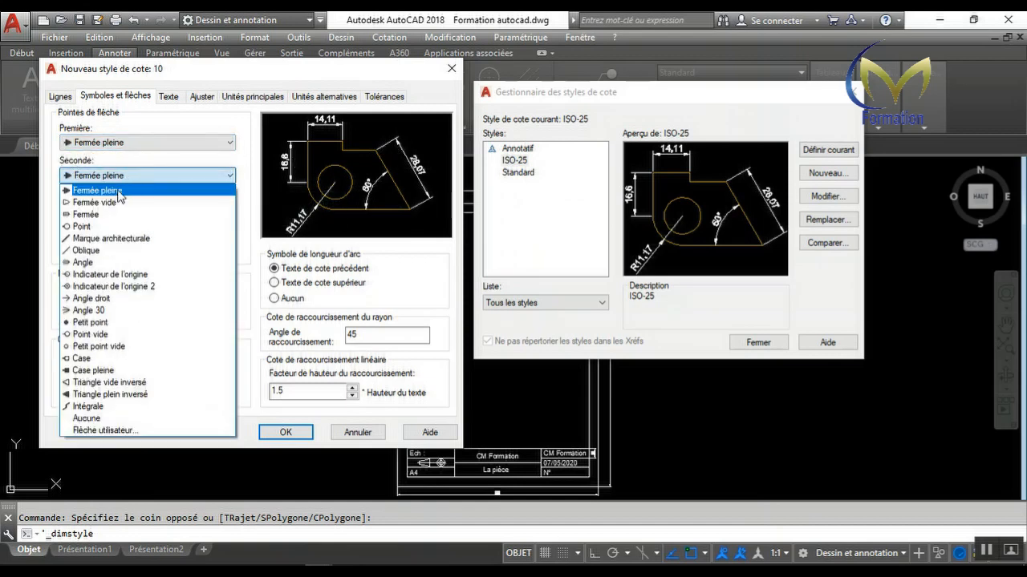
{"action": "left_click", "coordinate": [164, 177]}
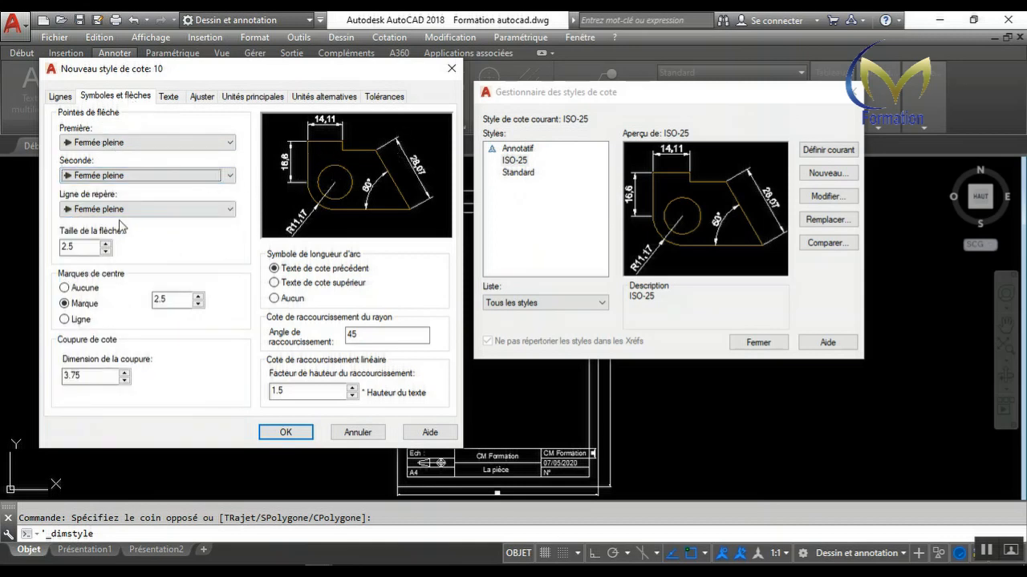
{"action": "double_click", "coordinate": [64, 247]}
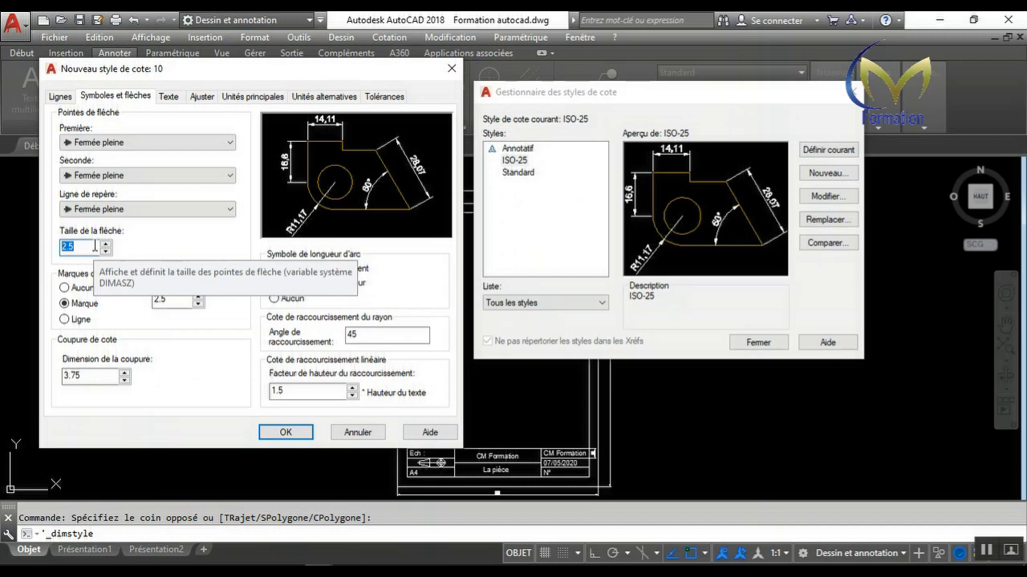
{"action": "type", "text": "10"}
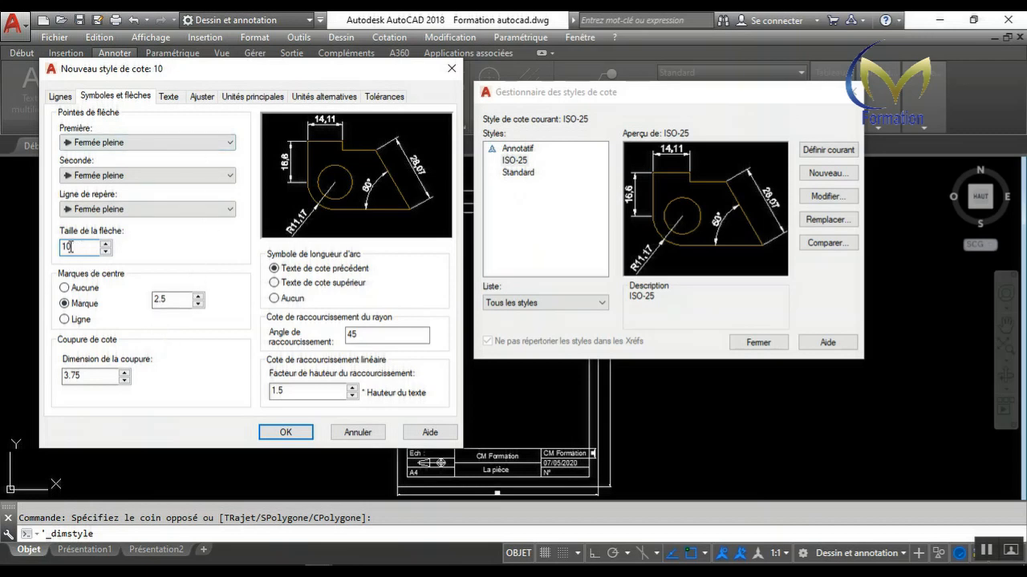
Step: Examine the dimension text's style, colour and fill colour choices, leaving them at Standard, DuBloc and Aucune
{"action": "left_click", "coordinate": [169, 97]}
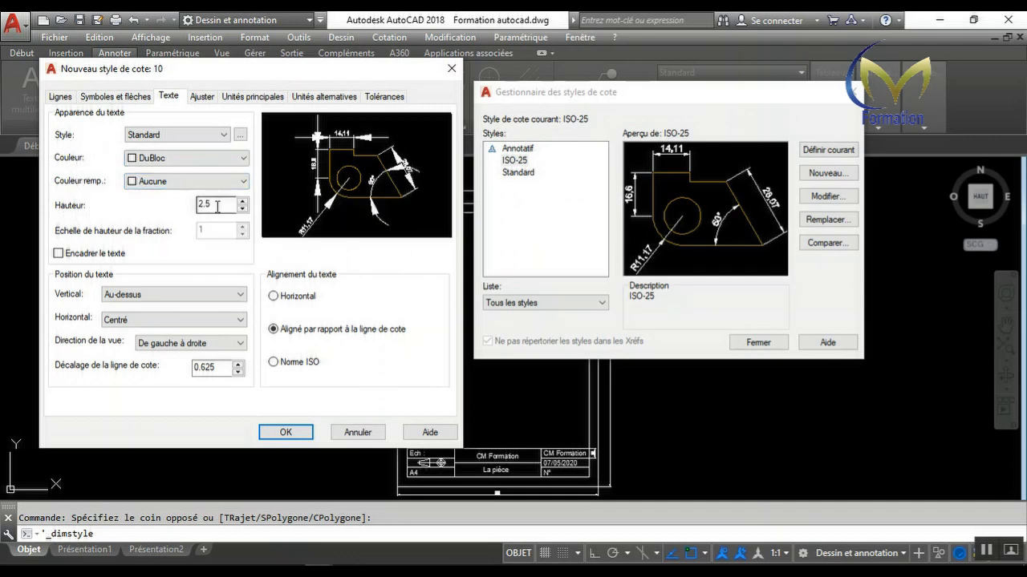
{"action": "left_click", "coordinate": [224, 135]}
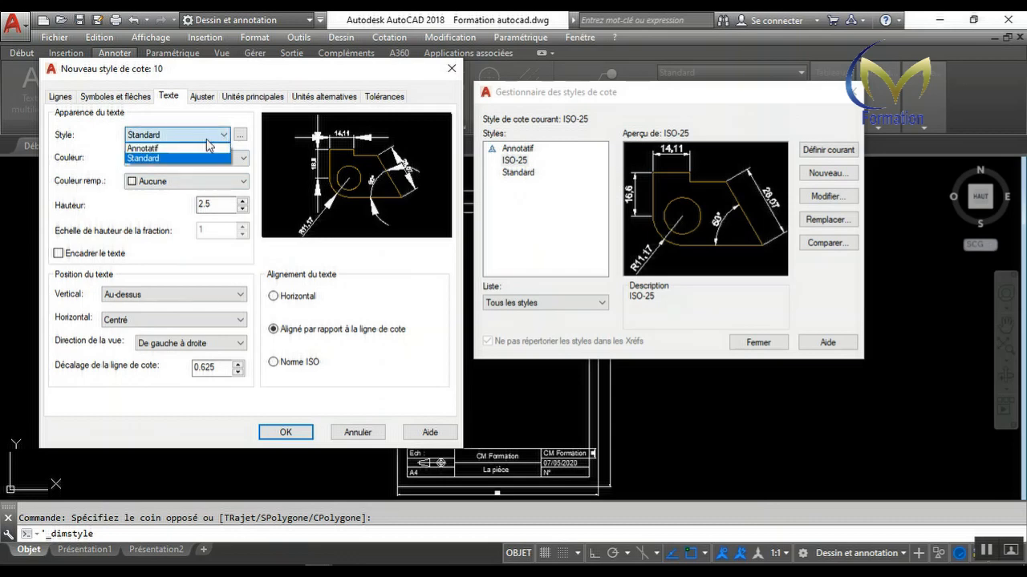
{"action": "left_click", "coordinate": [181, 118]}
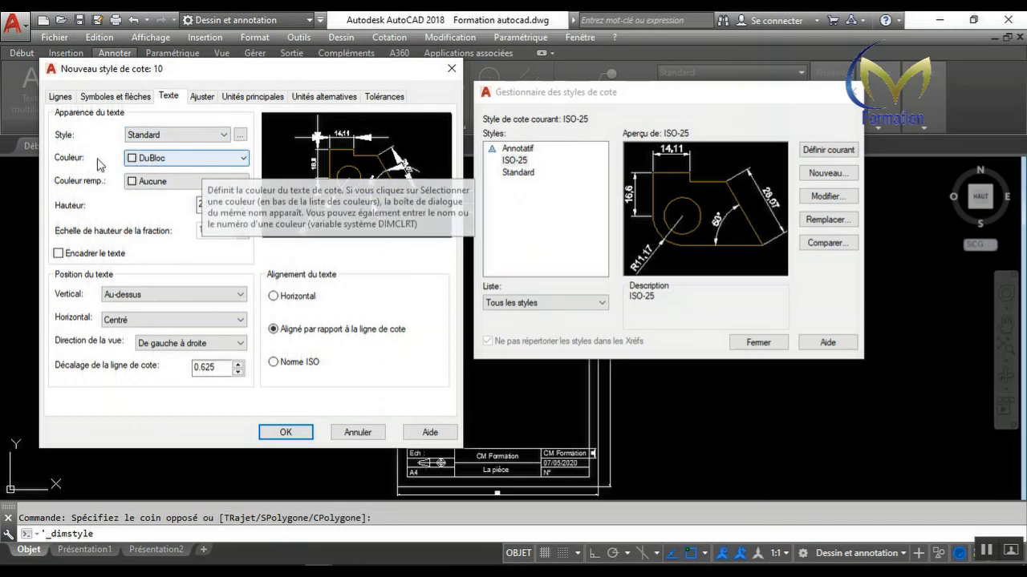
{"action": "left_click", "coordinate": [169, 159]}
{"action": "left_click", "coordinate": [169, 159]}
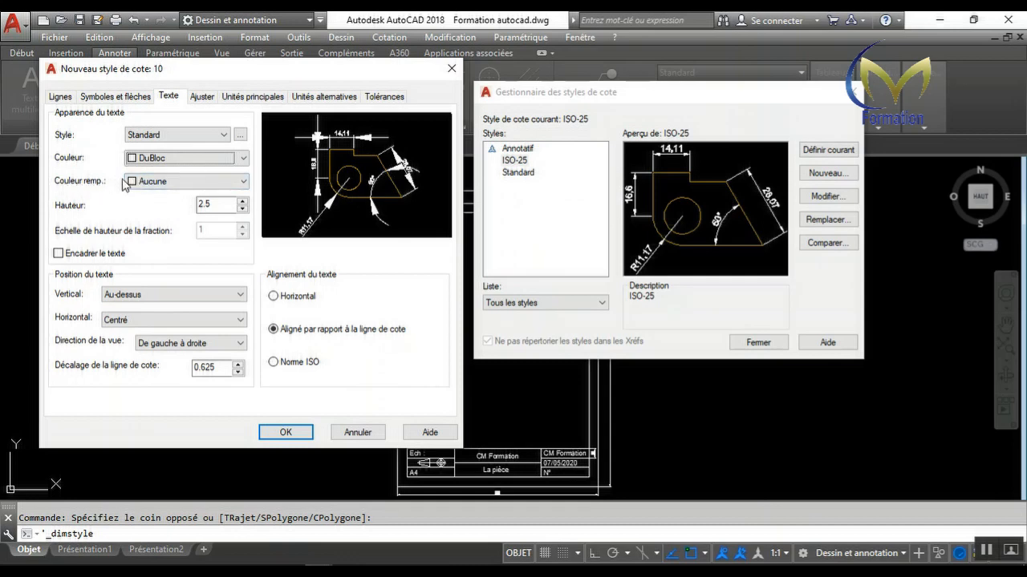
{"action": "left_click", "coordinate": [164, 182]}
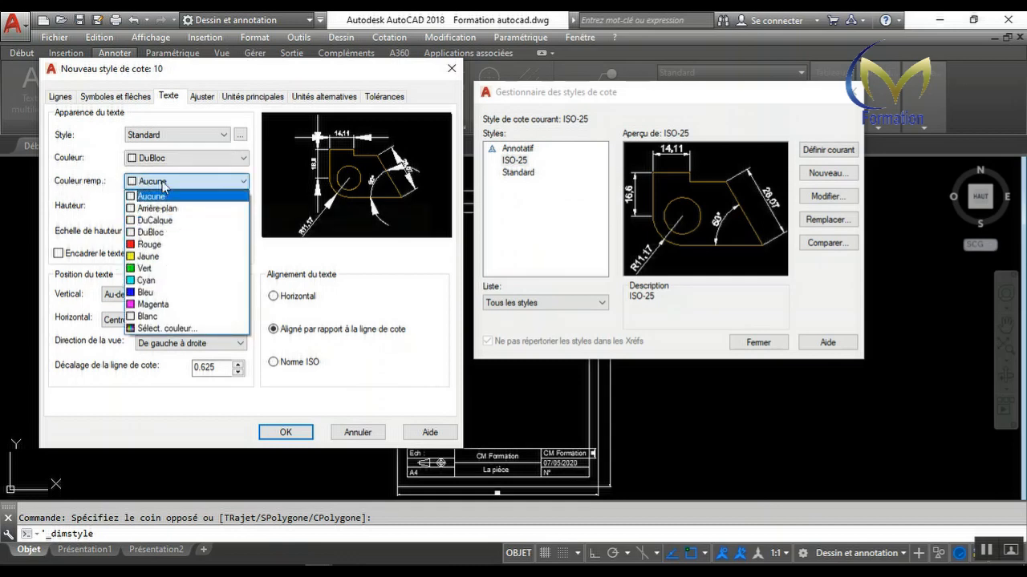
{"action": "left_click", "coordinate": [164, 184]}
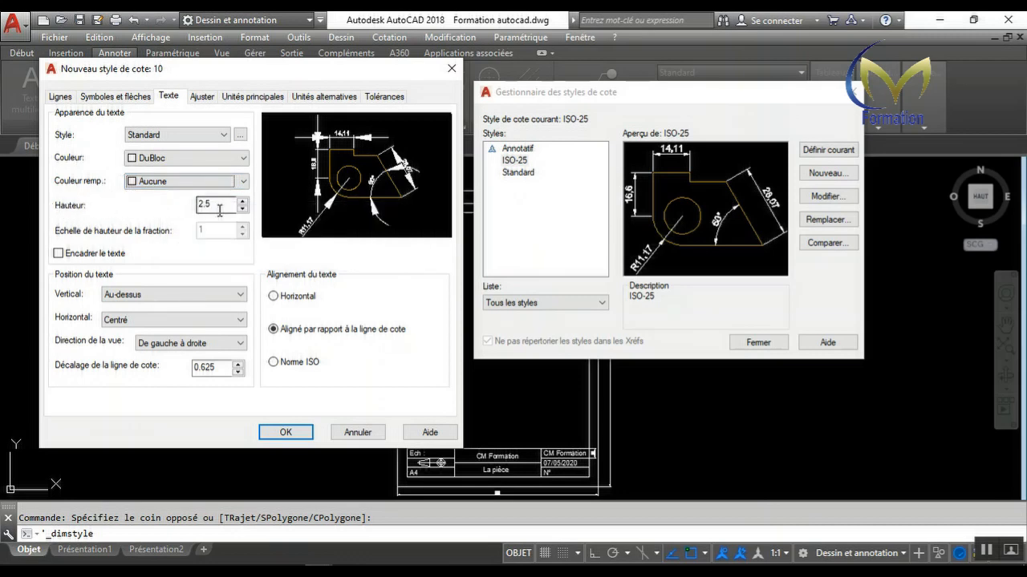
Step: Set the dimension text height to 10, and preview the frame around the text before turning it back off
{"action": "left_click_drag", "start_coordinate": [220, 210], "coordinate": [182, 217]}
{"action": "type", "text": "10"}
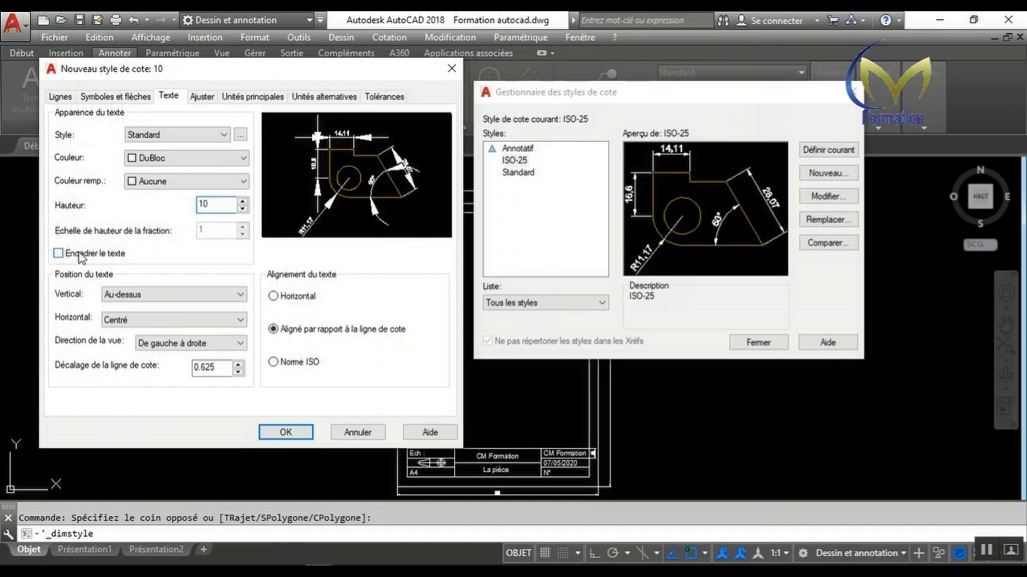
{"action": "left_click", "coordinate": [64, 254]}
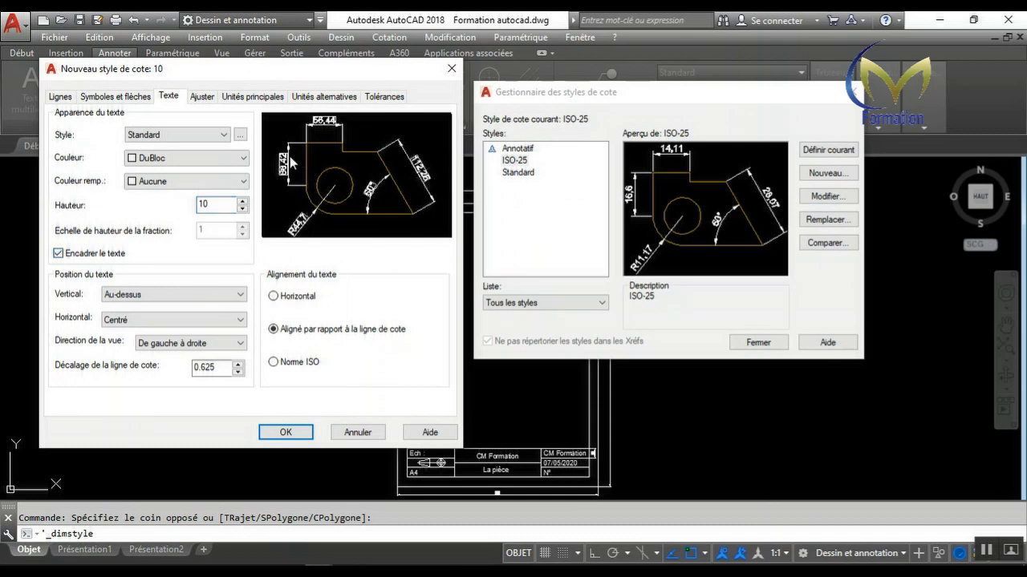
{"action": "left_click", "coordinate": [58, 254]}
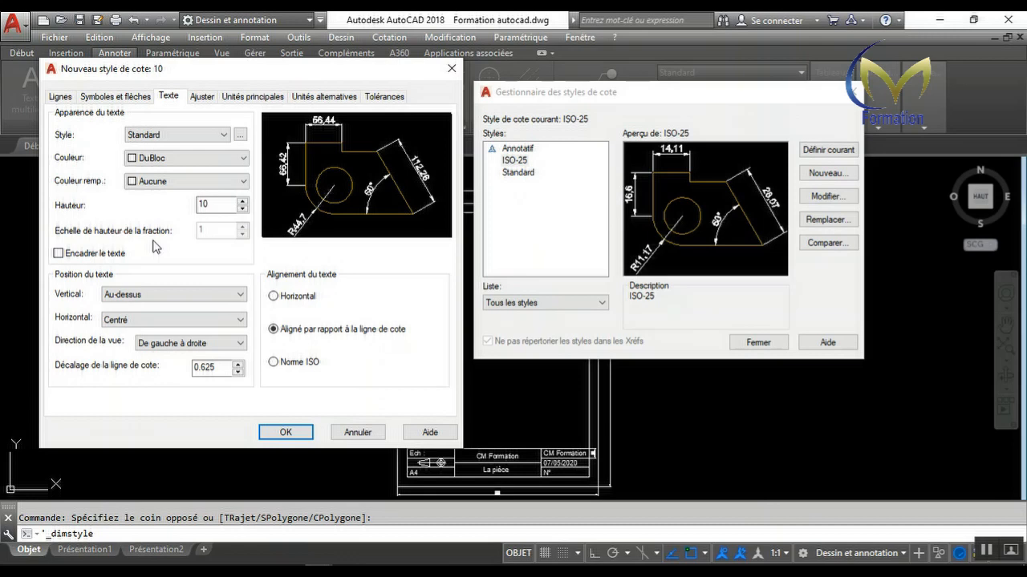
Step: Preview the Horizontal and dimension-line-aligned text alignments, then set style 10's text alignment to Norme ISO
{"action": "left_click", "coordinate": [282, 300]}
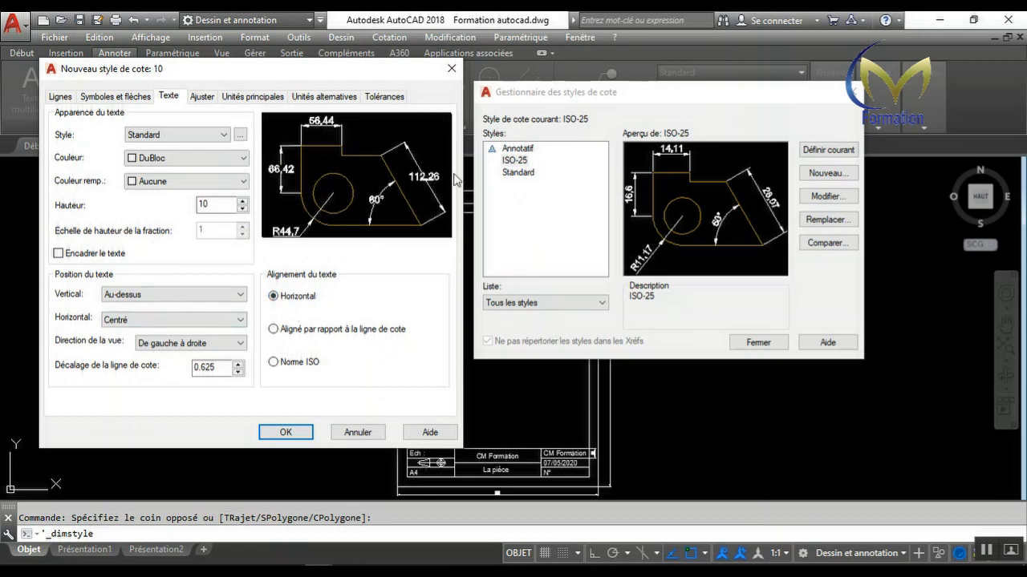
{"action": "left_click", "coordinate": [277, 330]}
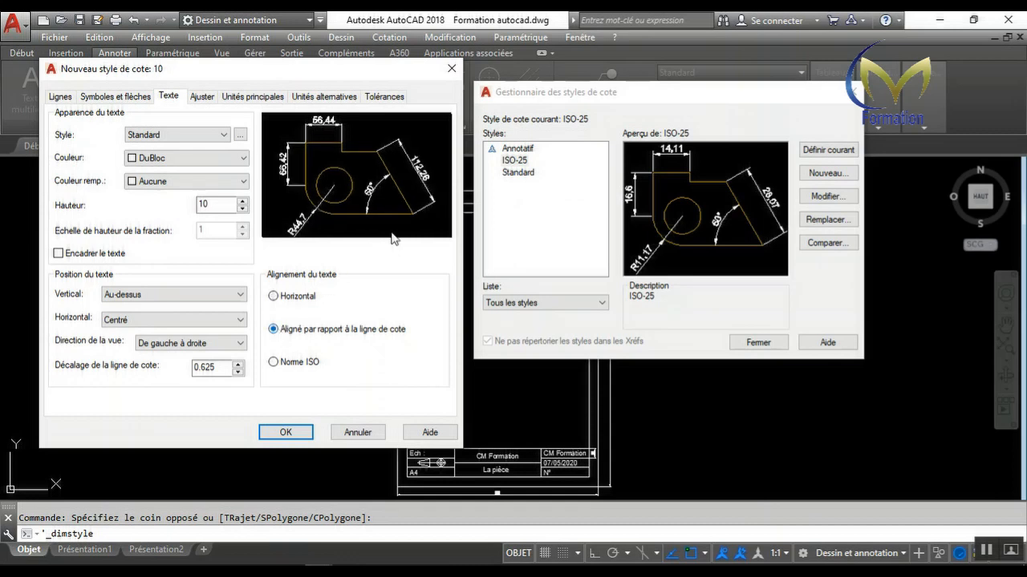
{"action": "left_click", "coordinate": [273, 362]}
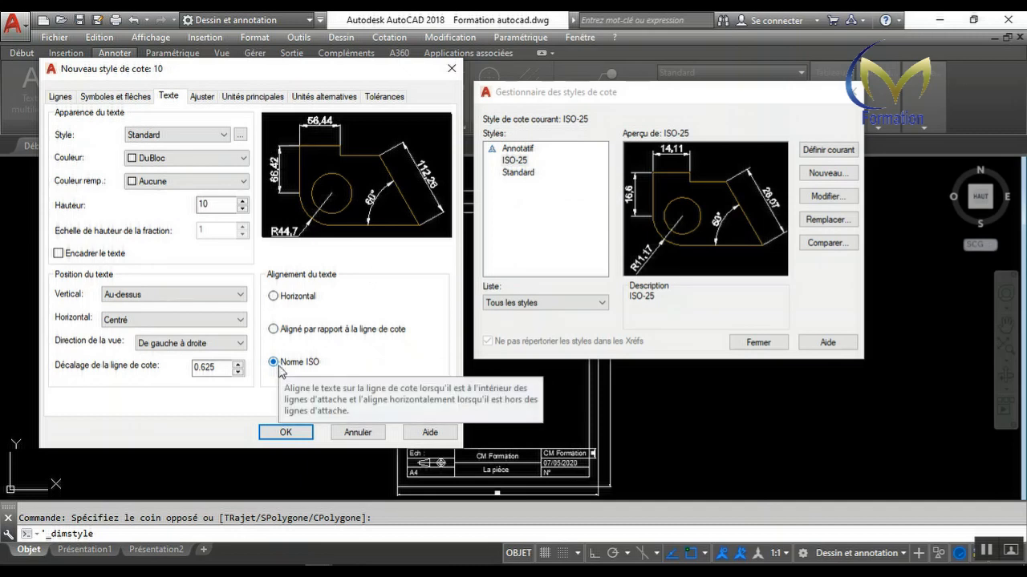
Step: Preview the fit options for text and arrows in style 10, ending on Texte ou flèches (ajust. optimal)
{"action": "left_click", "coordinate": [201, 96]}
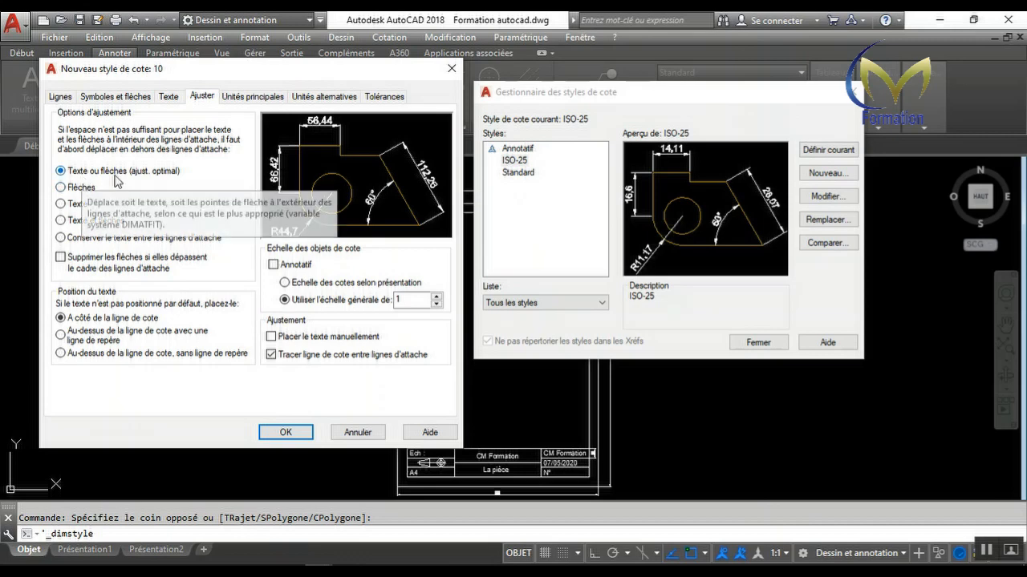
{"action": "left_click", "coordinate": [61, 187]}
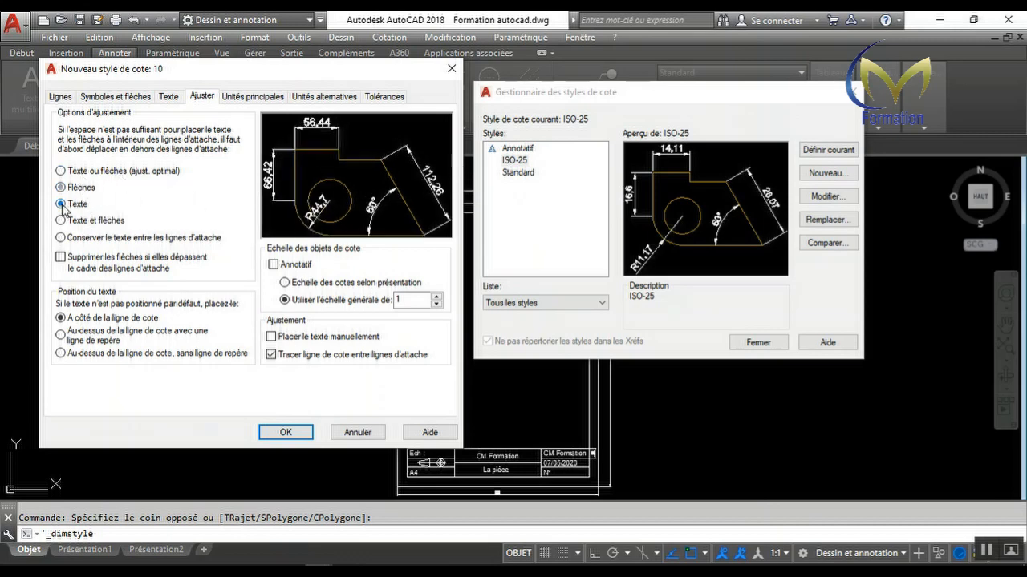
{"action": "left_click", "coordinate": [61, 220]}
{"action": "left_click", "coordinate": [61, 237]}
{"action": "left_click", "coordinate": [61, 171]}
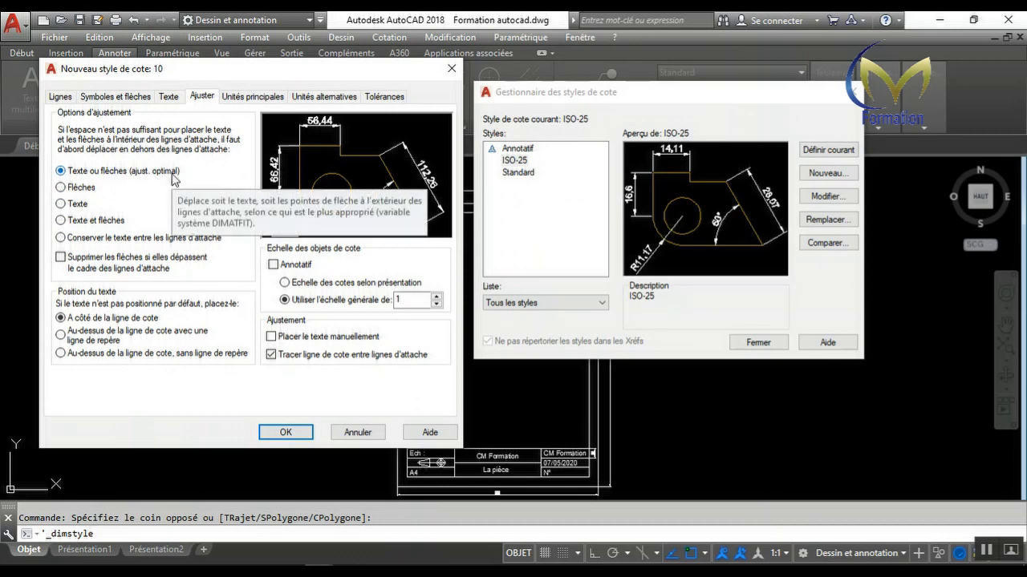
Step: Review style 10's primary units, keeping Décimale and the Virgule separator, and look over its alternate unit and tolerance settings
{"action": "left_click", "coordinate": [239, 97]}
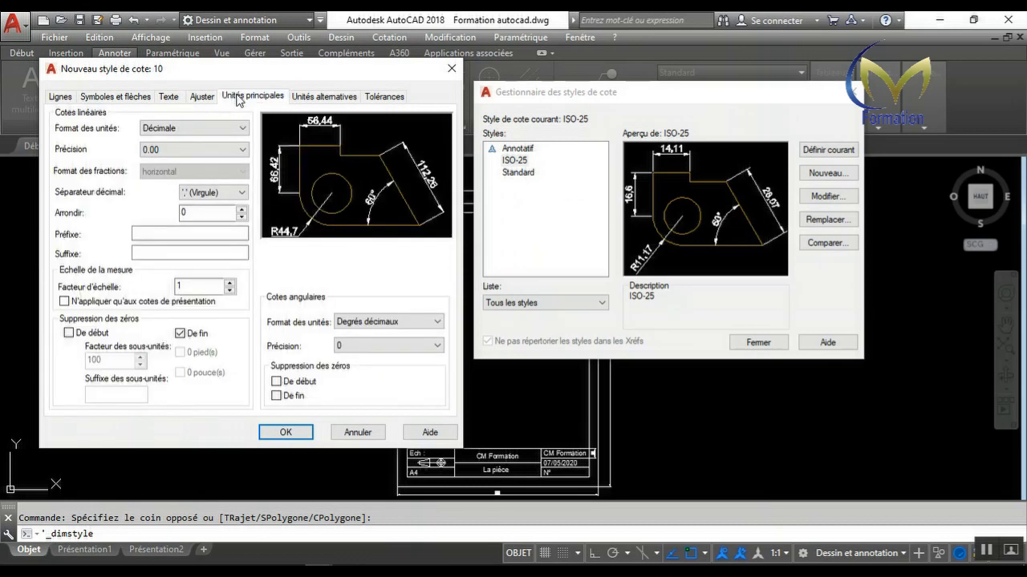
{"action": "left_click", "coordinate": [190, 130]}
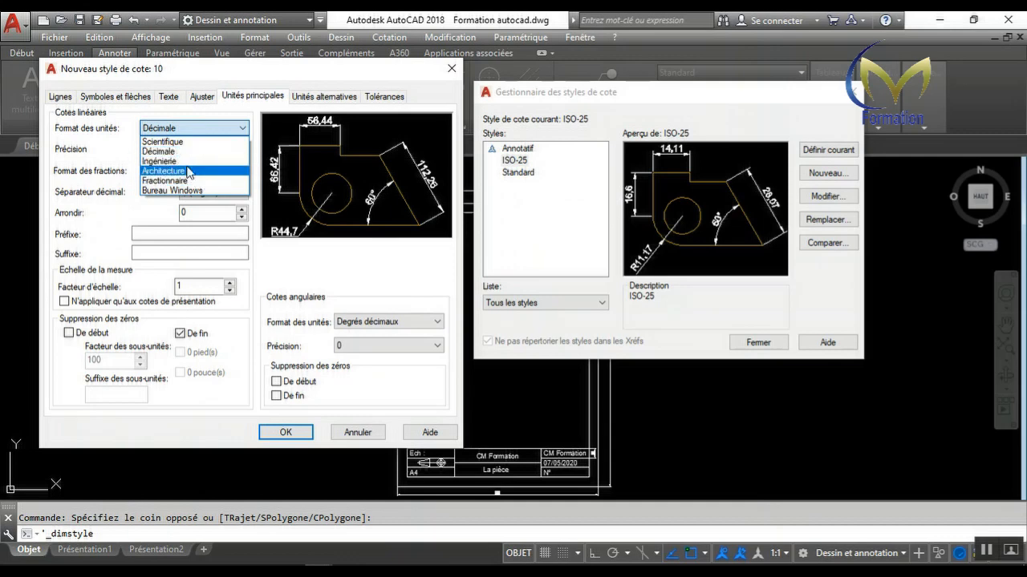
{"action": "left_click", "coordinate": [175, 151]}
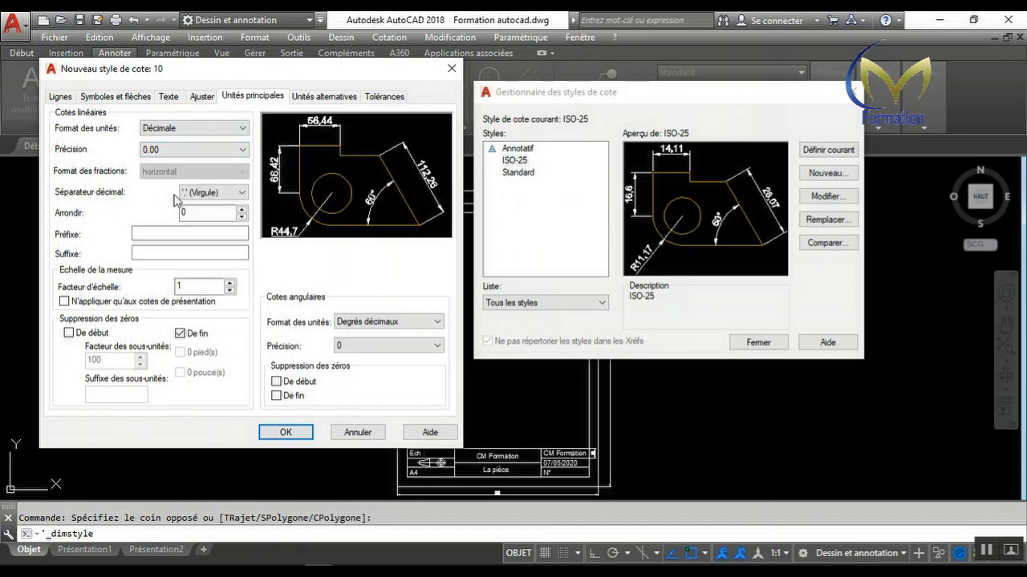
{"action": "left_click", "coordinate": [241, 193]}
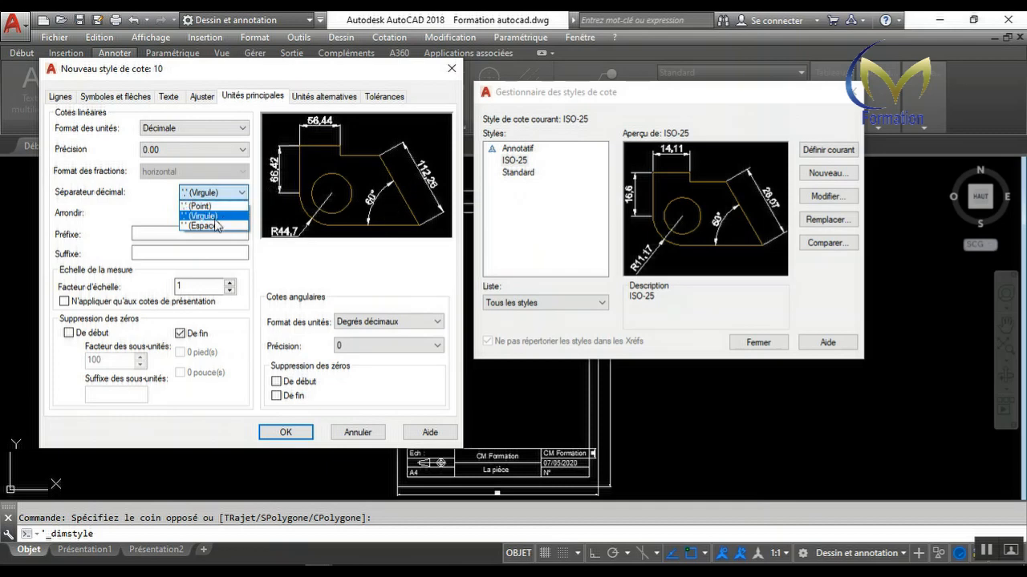
{"action": "left_click", "coordinate": [215, 193]}
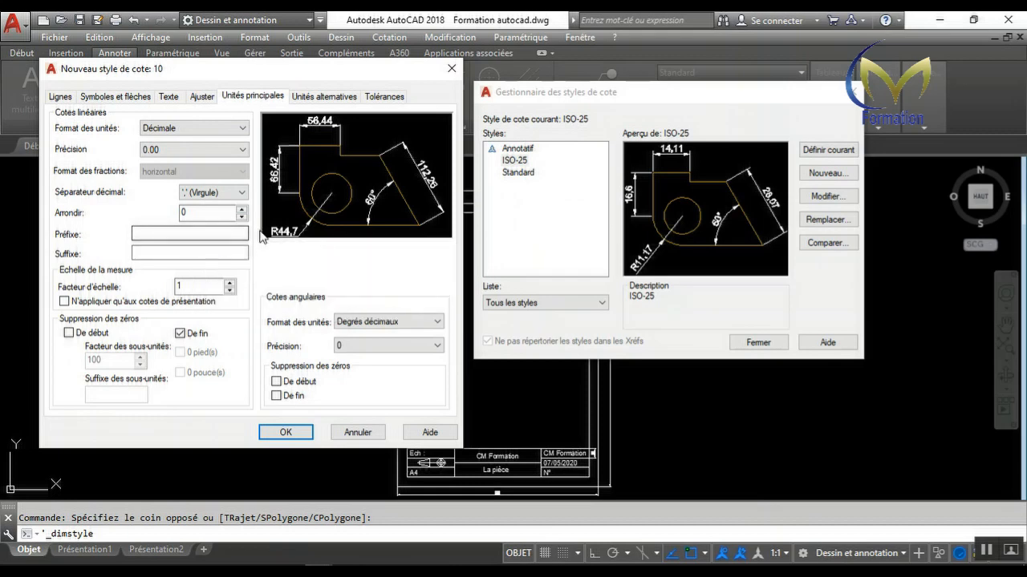
{"action": "left_click", "coordinate": [326, 97]}
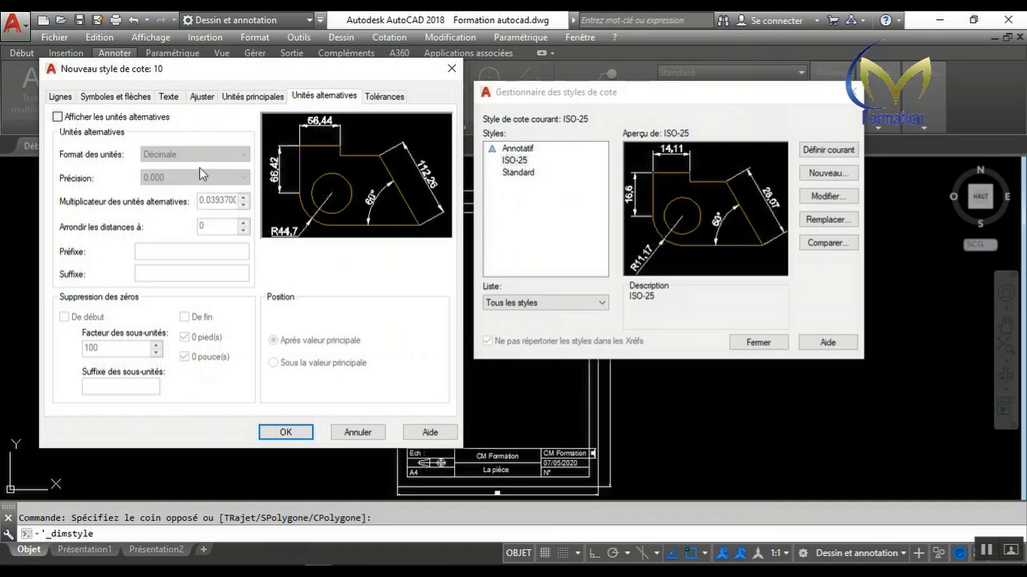
{"action": "left_click", "coordinate": [389, 100]}
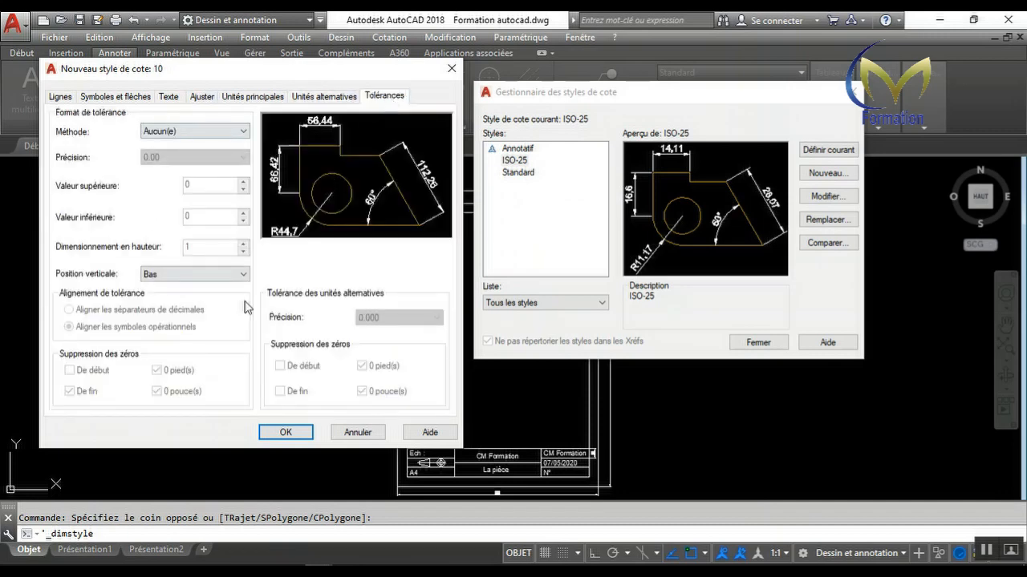
Step: Recheck the text height and arrow size, save dimension style 10 and close the dimension style manager
{"action": "left_click", "coordinate": [166, 98]}
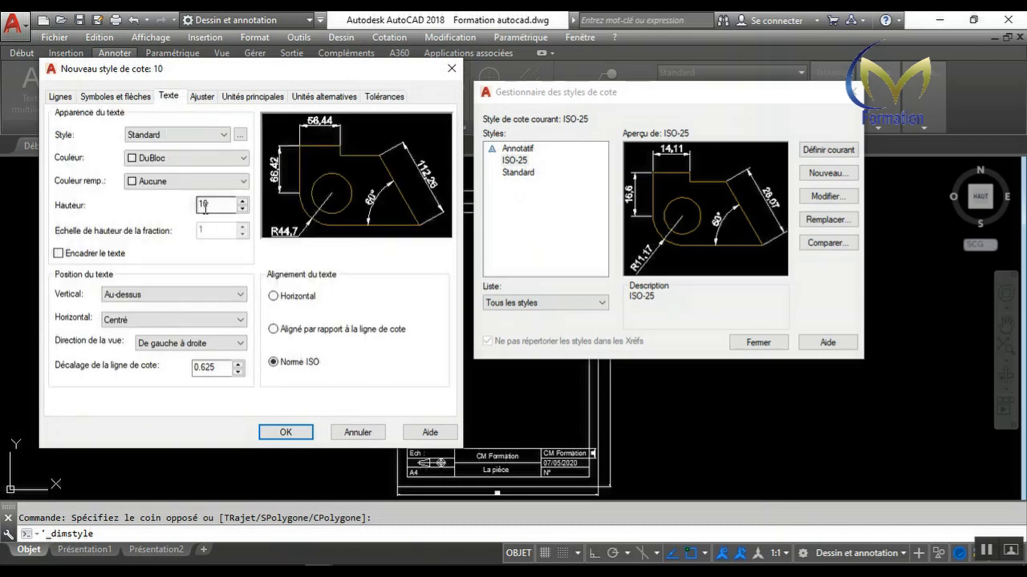
{"action": "left_click", "coordinate": [88, 99]}
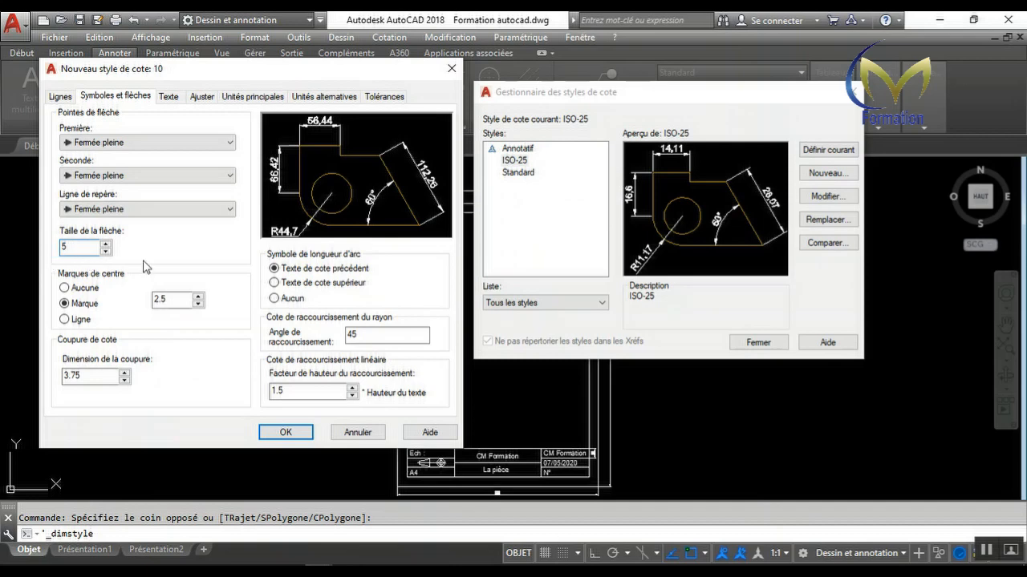
{"action": "left_click", "coordinate": [285, 431]}
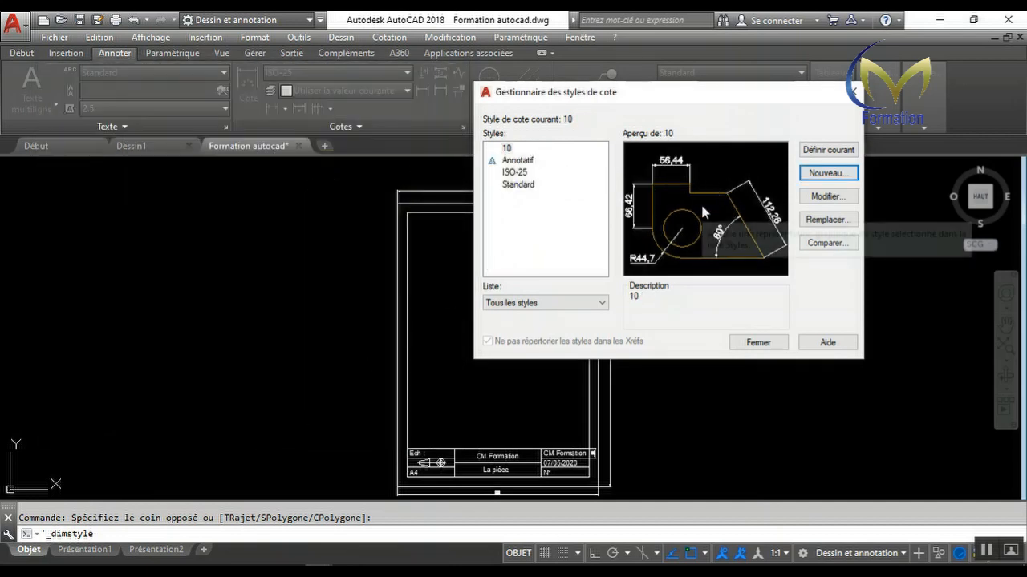
{"action": "left_click", "coordinate": [758, 343]}
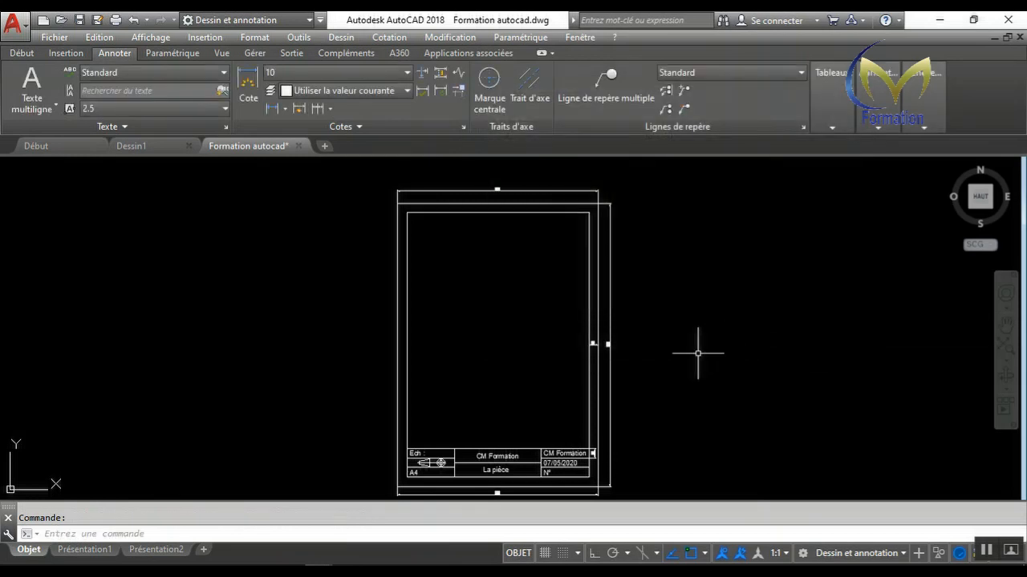
Step: Apply dimension style 10 to the vertical dimension of the A4 sheet's full height
{"action": "left_click", "coordinate": [610, 321]}
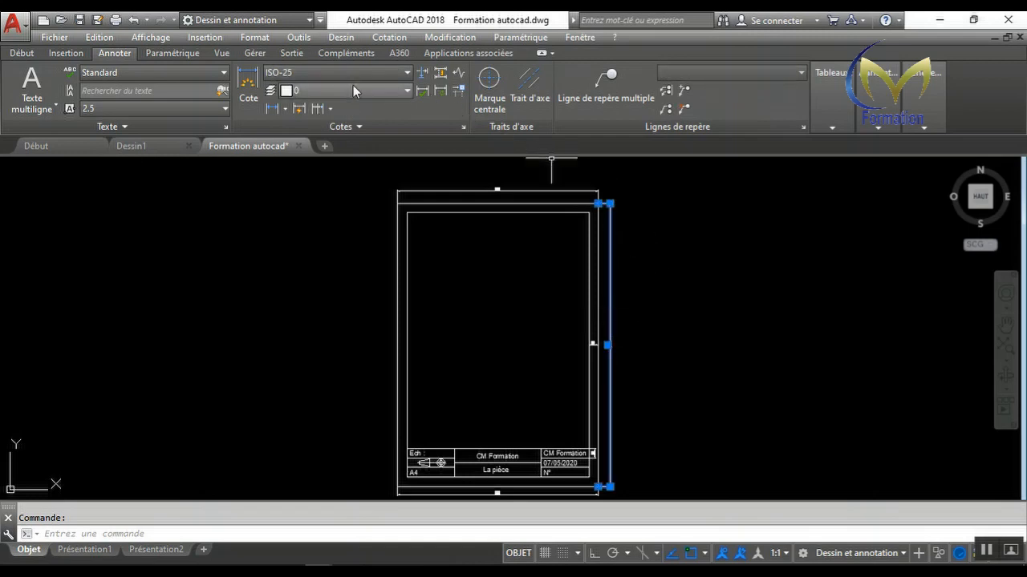
{"action": "left_click", "coordinate": [21, 53]}
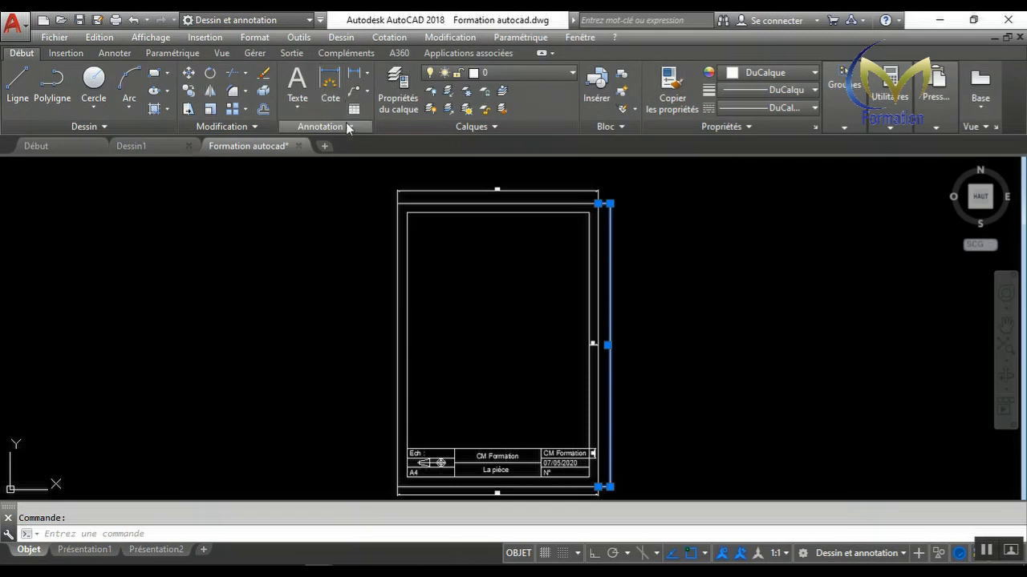
{"action": "left_click", "coordinate": [346, 126]}
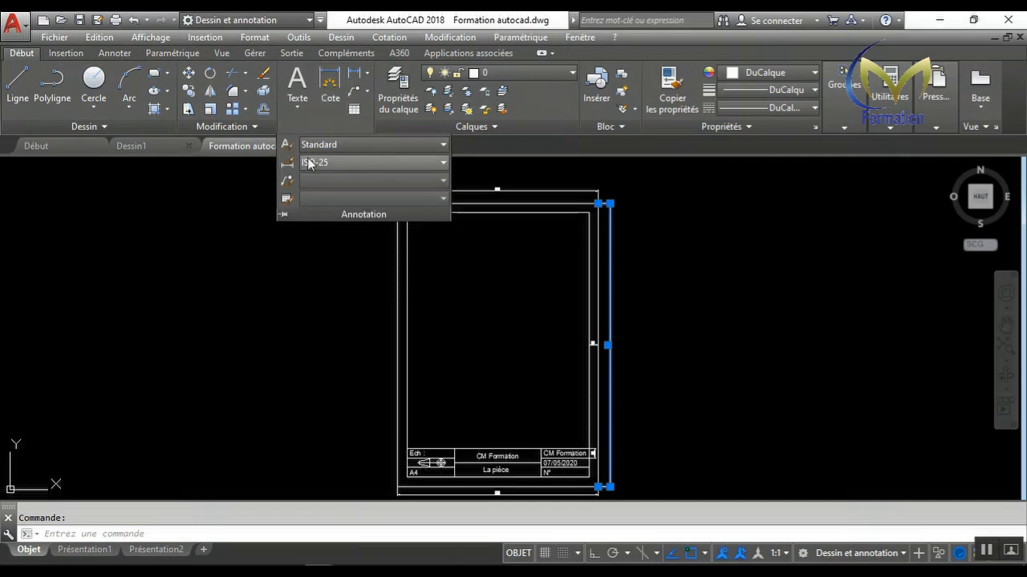
{"action": "left_click", "coordinate": [376, 164]}
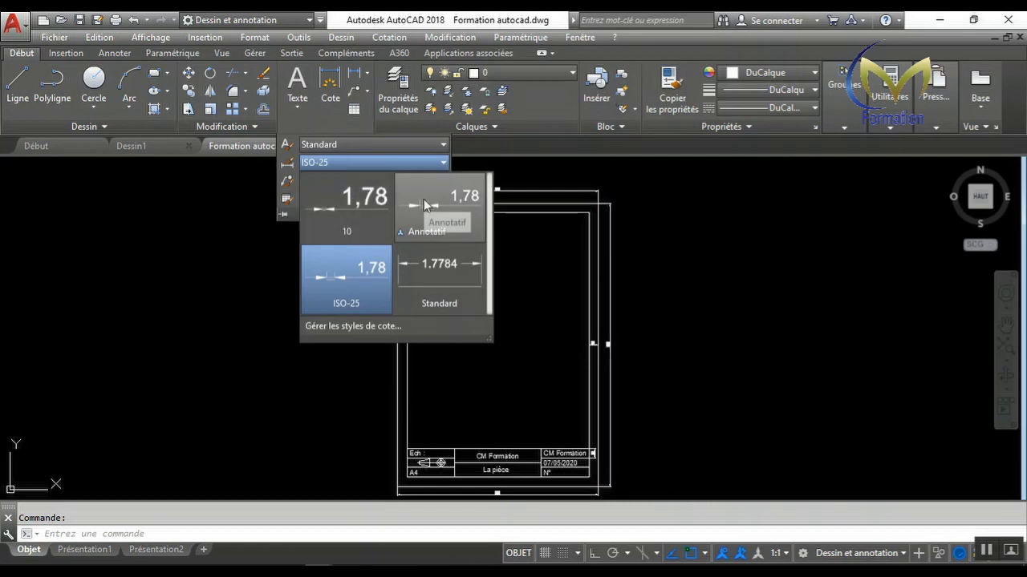
{"action": "left_click", "coordinate": [347, 210]}
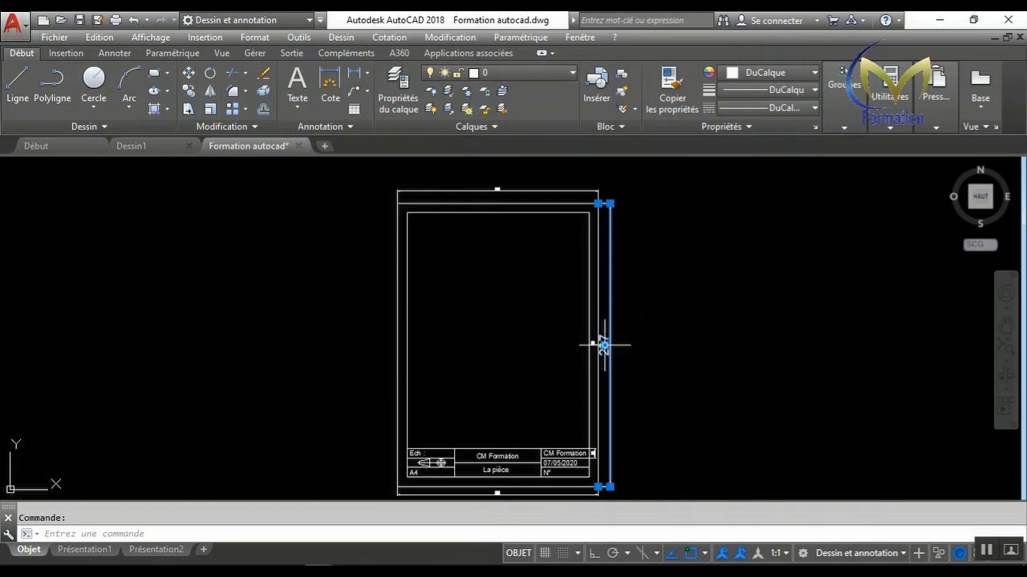
Step: Move the sheet height dimension slightly farther outward from the sheet's right edge and deselect it
{"action": "left_click", "coordinate": [604, 345]}
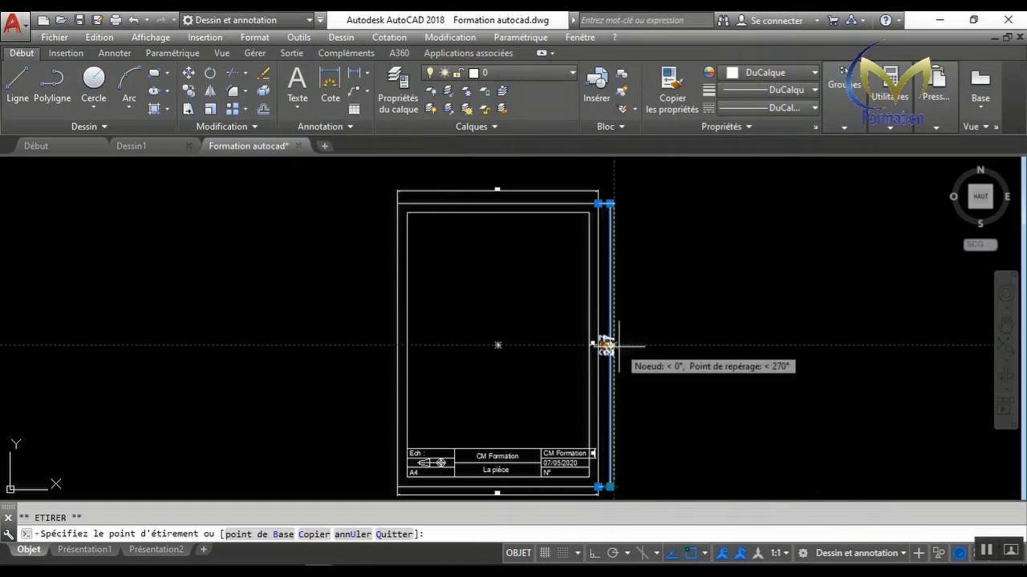
{"action": "left_click", "coordinate": [618, 346]}
{"action": "key", "text": "Escape"}
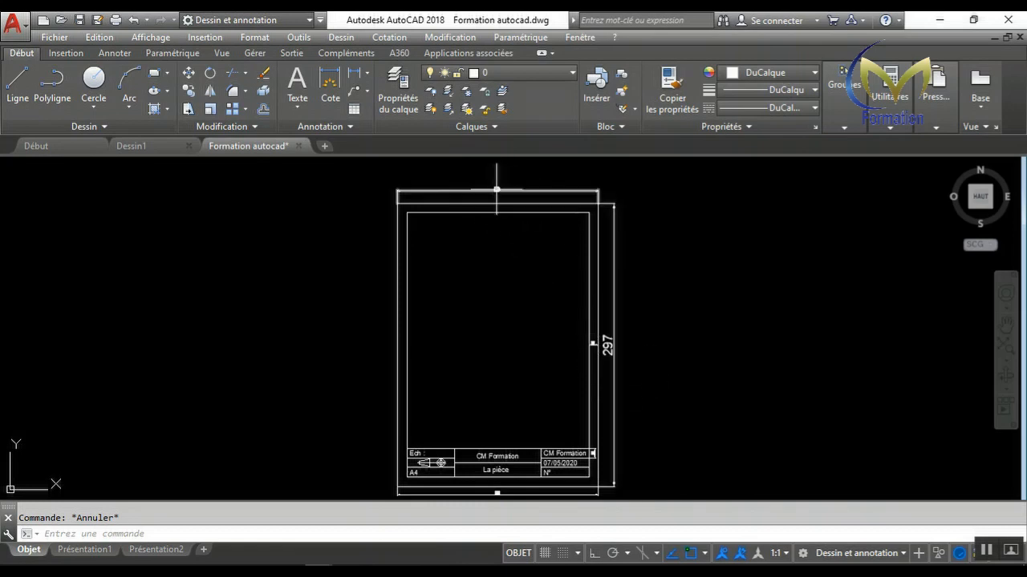
Step: Copy the properties of the sheet height dimension to the sheet width dimensions and the right margin dimension
{"action": "left_click", "coordinate": [607, 342]}
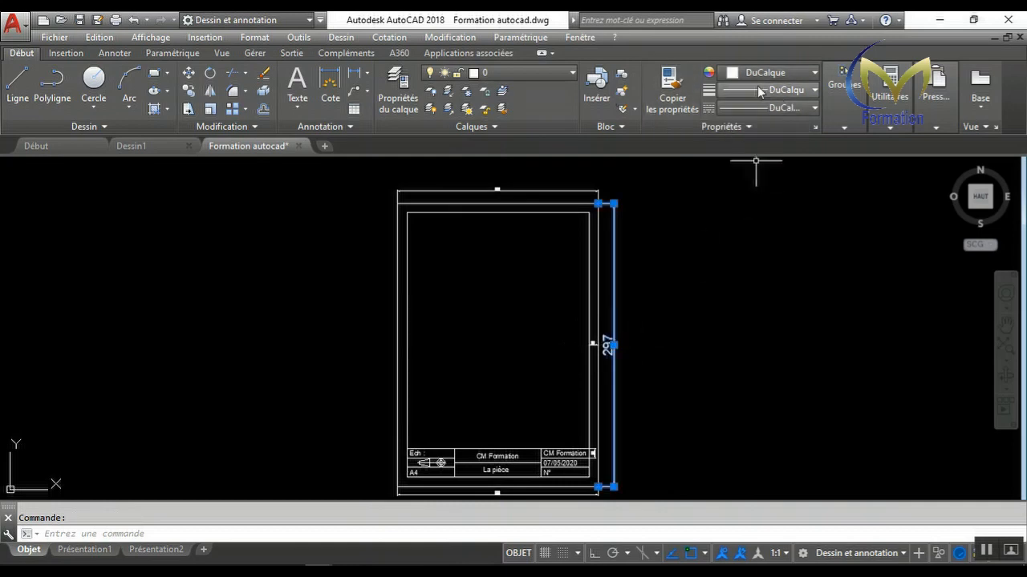
{"action": "left_click", "coordinate": [678, 98]}
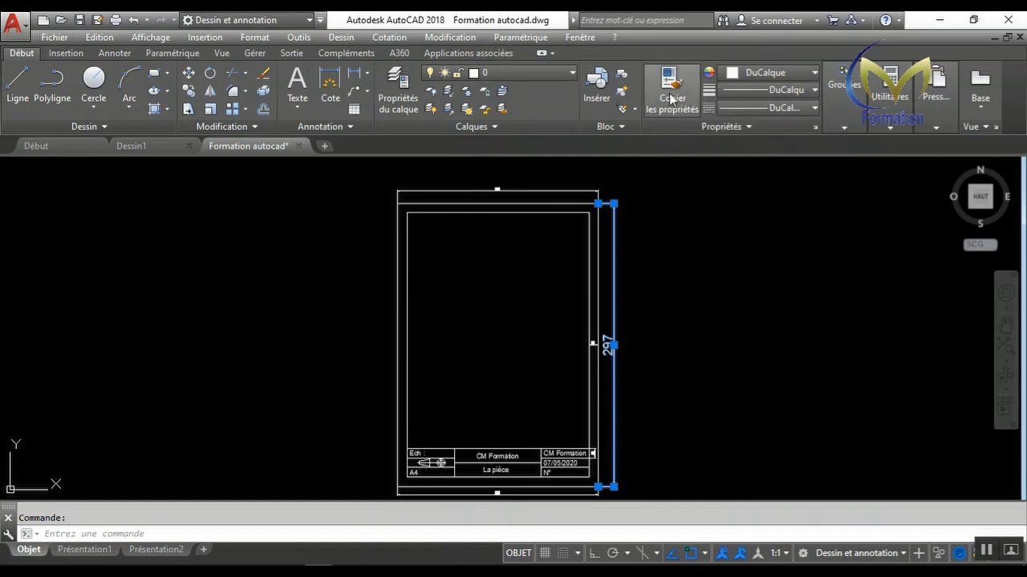
{"action": "left_click", "coordinate": [561, 188]}
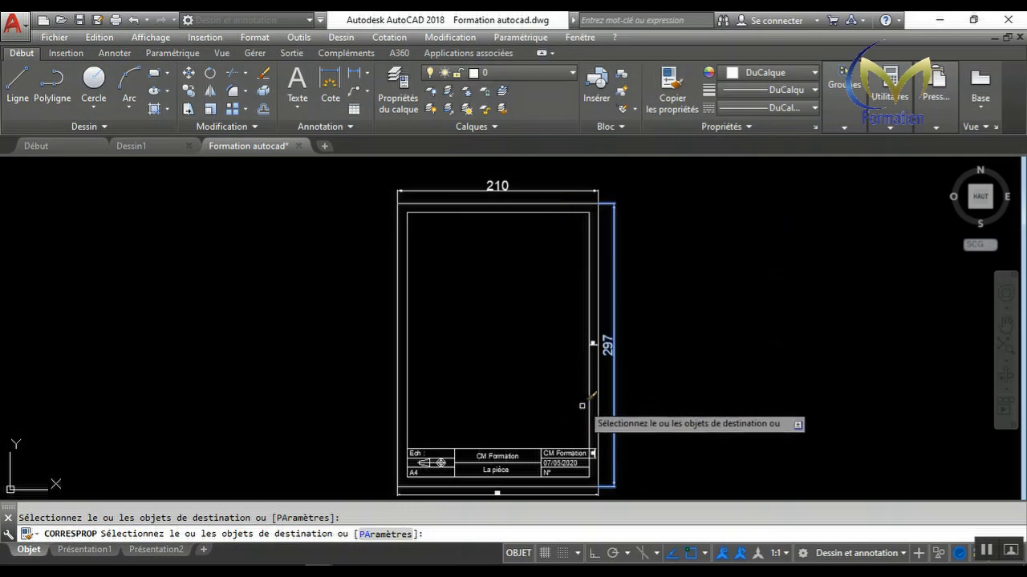
{"action": "left_click", "coordinate": [605, 341]}
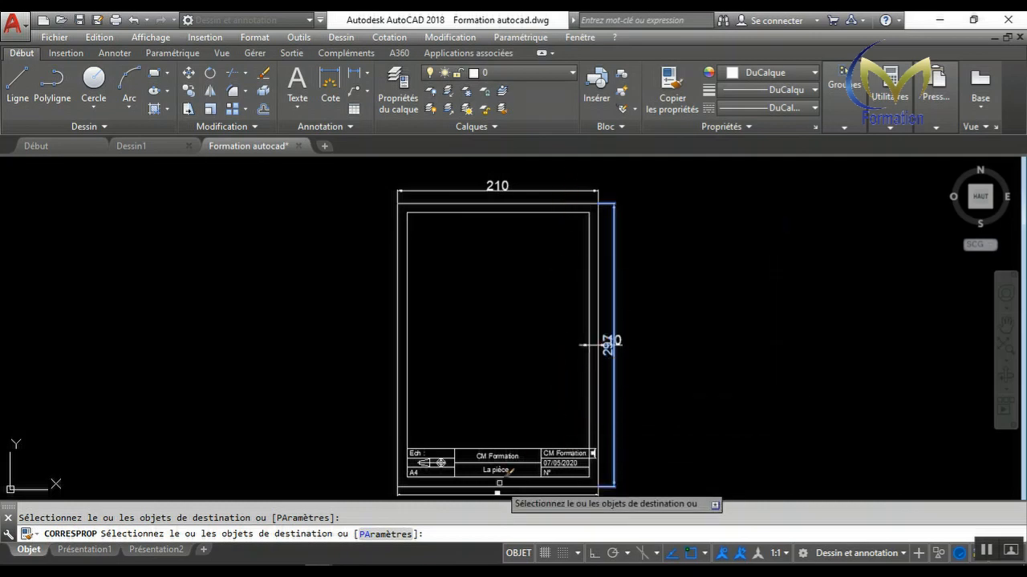
{"action": "scroll", "coordinate": [701, 244], "scroll_direction": "up", "scroll_amount": 2}
{"action": "right_click", "coordinate": [702, 245]}
{"action": "left_click", "coordinate": [736, 255]}
Step: Move the right margin dimension's text to the inner side of the frame, clear of the sheet height text
{"action": "scroll", "coordinate": [671, 241], "scroll_direction": "down", "scroll_amount": 5}
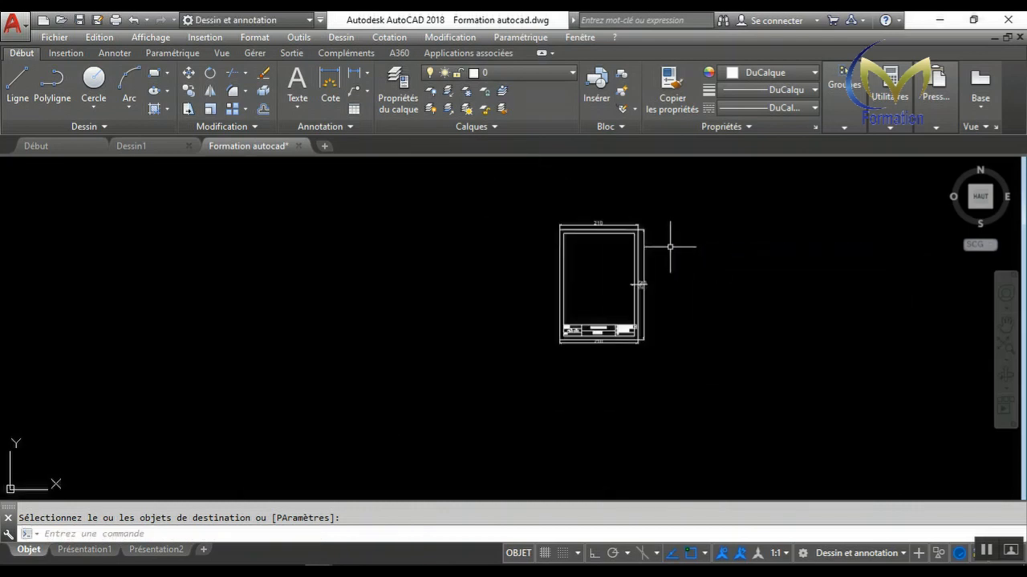
{"action": "scroll", "coordinate": [649, 279], "scroll_direction": "up", "scroll_amount": 3}
{"action": "scroll", "coordinate": [644, 293], "scroll_direction": "up", "scroll_amount": 6}
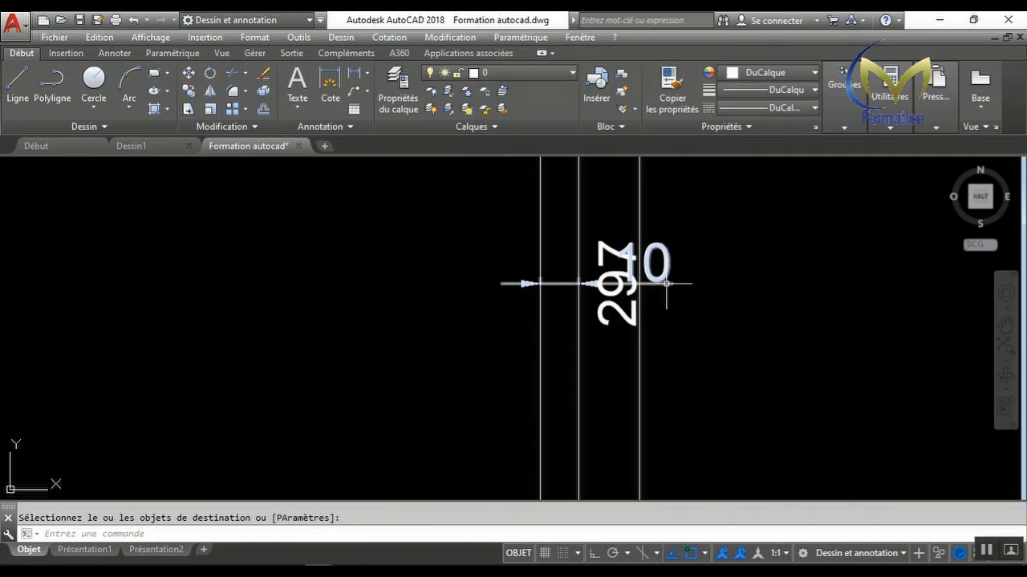
{"action": "key", "text": "Escape"}
{"action": "left_click", "coordinate": [653, 265]}
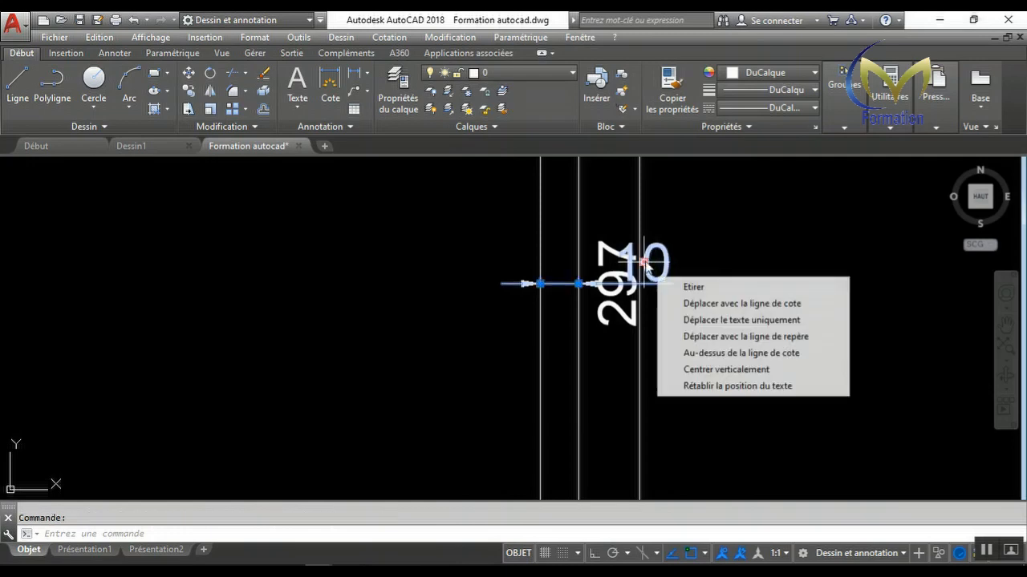
{"action": "left_click", "coordinate": [646, 262]}
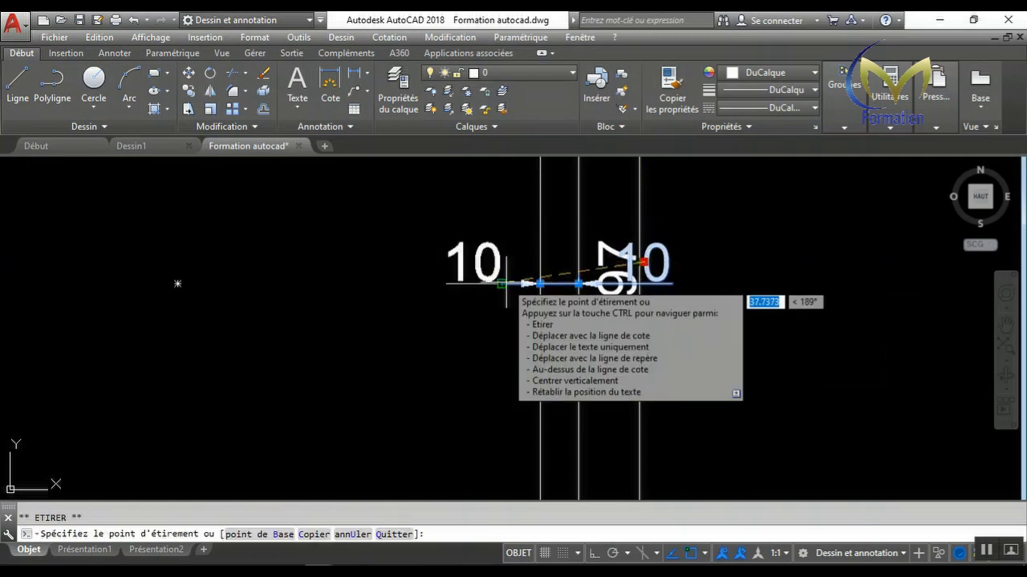
{"action": "left_click", "coordinate": [523, 283]}
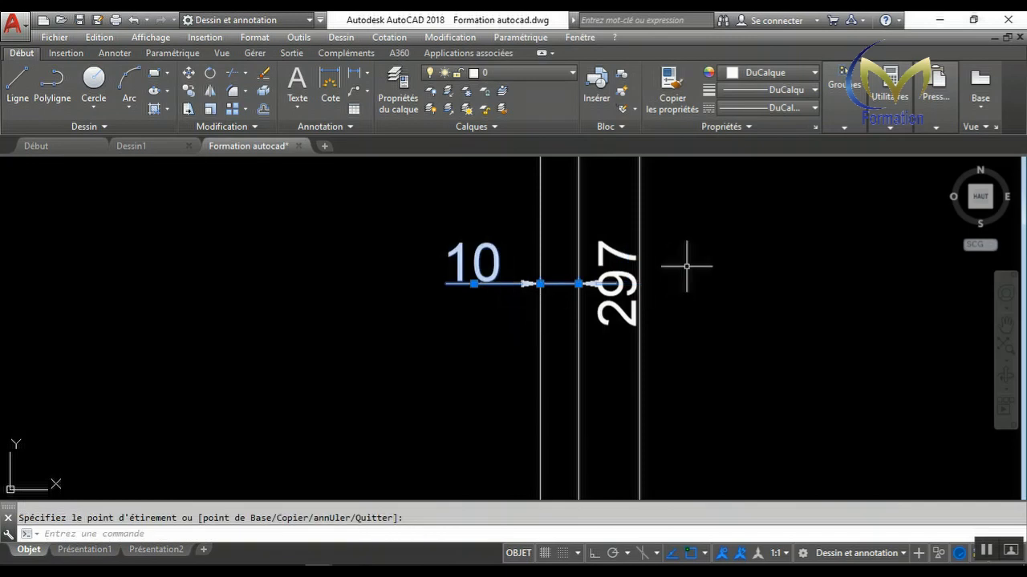
{"action": "key", "text": "Escape"}
Step: Move the sheet height dimension about 7 units farther outward so its text clears the right margin dimension's arrow
{"action": "scroll", "coordinate": [669, 274], "scroll_direction": "down", "scroll_amount": 3}
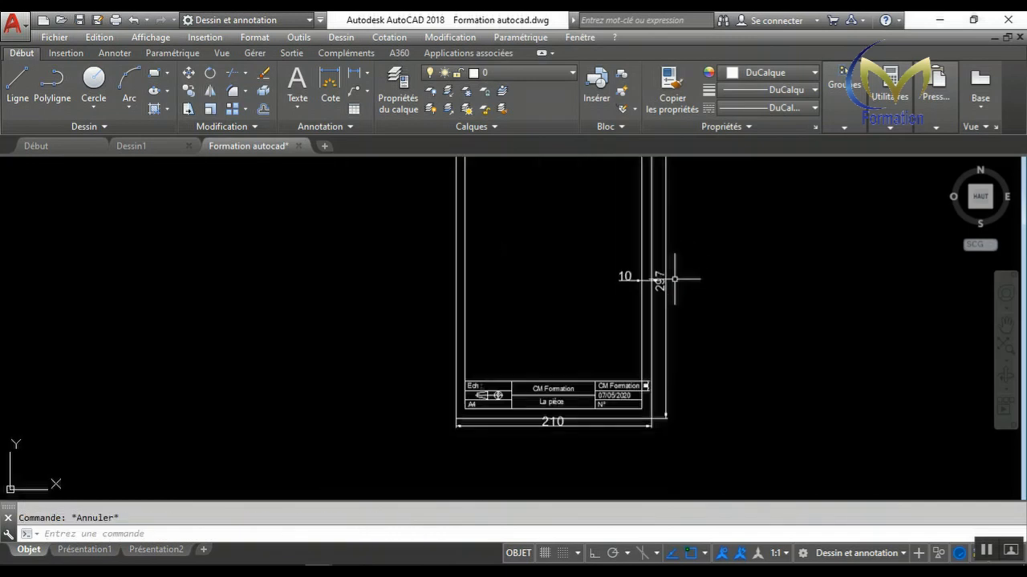
{"action": "scroll", "coordinate": [646, 265], "scroll_direction": "up", "scroll_amount": 3}
{"action": "left_click", "coordinate": [624, 282]}
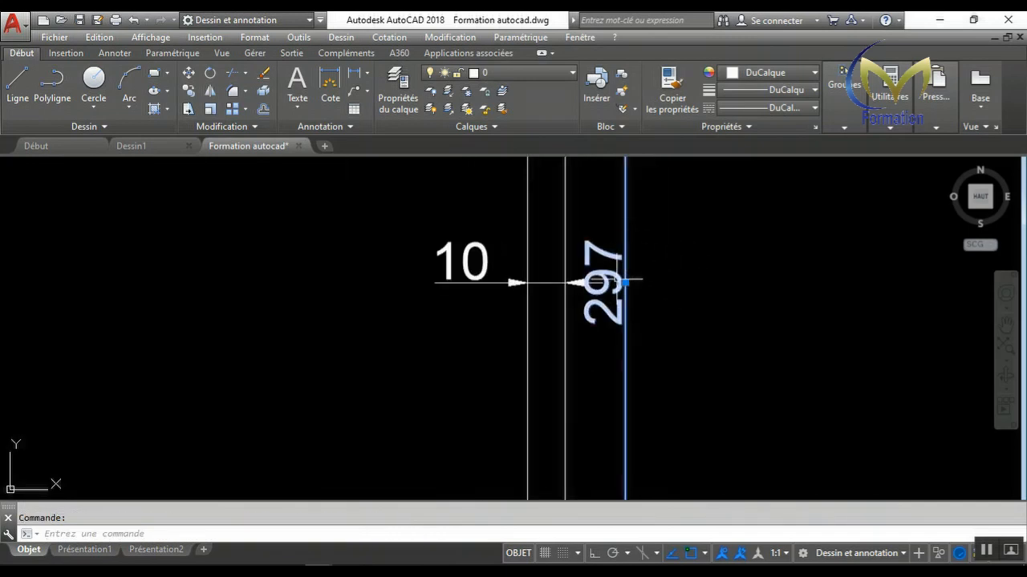
{"action": "left_click", "coordinate": [625, 283]}
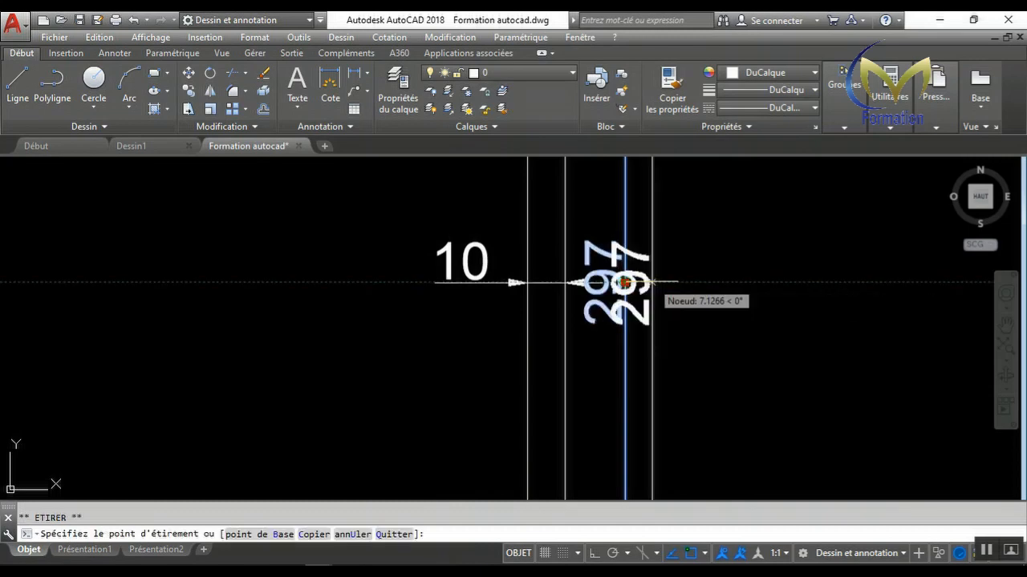
Step: Move the lower sheet width dimension farther below the sheet so its text clears the bottom edge, and deselect the dimensions
{"action": "scroll", "coordinate": [651, 280], "scroll_direction": "down", "scroll_amount": 5}
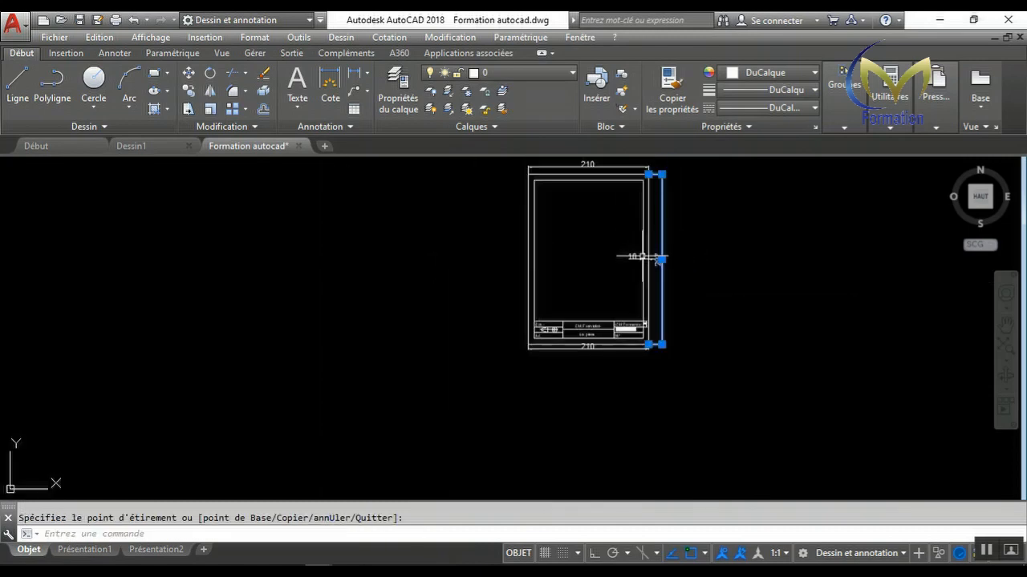
{"action": "scroll", "coordinate": [591, 363], "scroll_direction": "up", "scroll_amount": 5}
{"action": "left_click", "coordinate": [591, 305]}
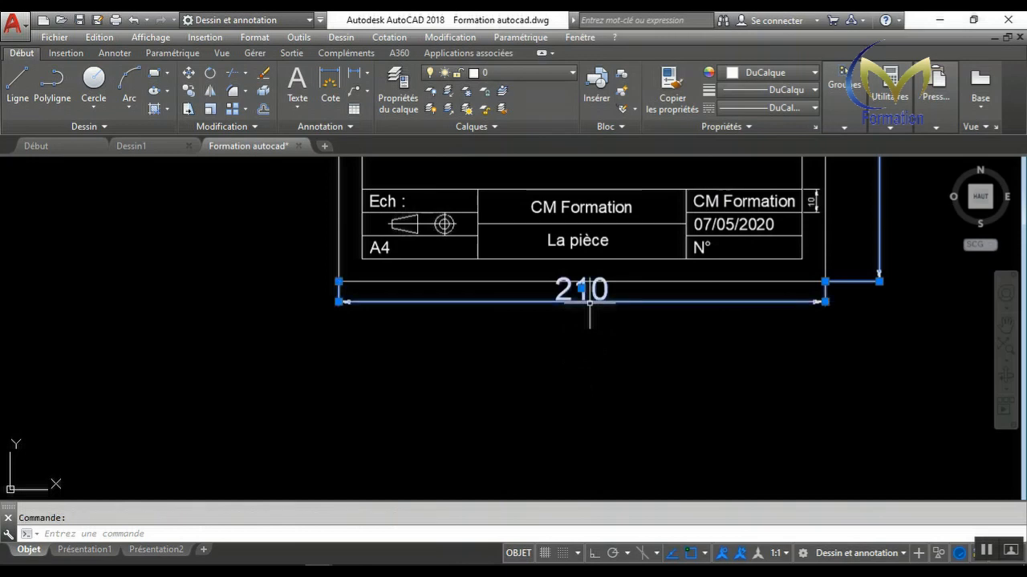
{"action": "left_click", "coordinate": [582, 288]}
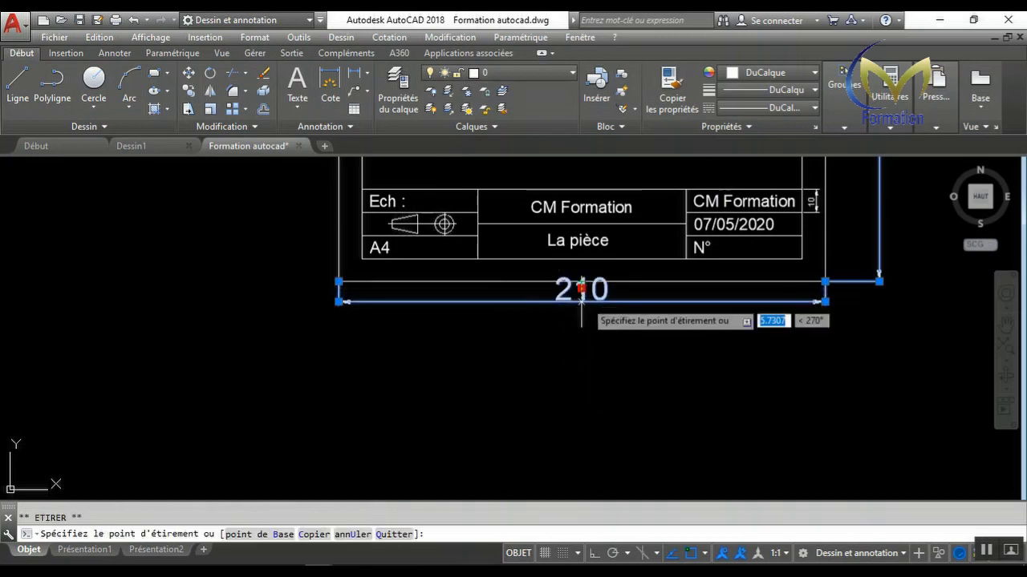
{"action": "left_click", "coordinate": [584, 316]}
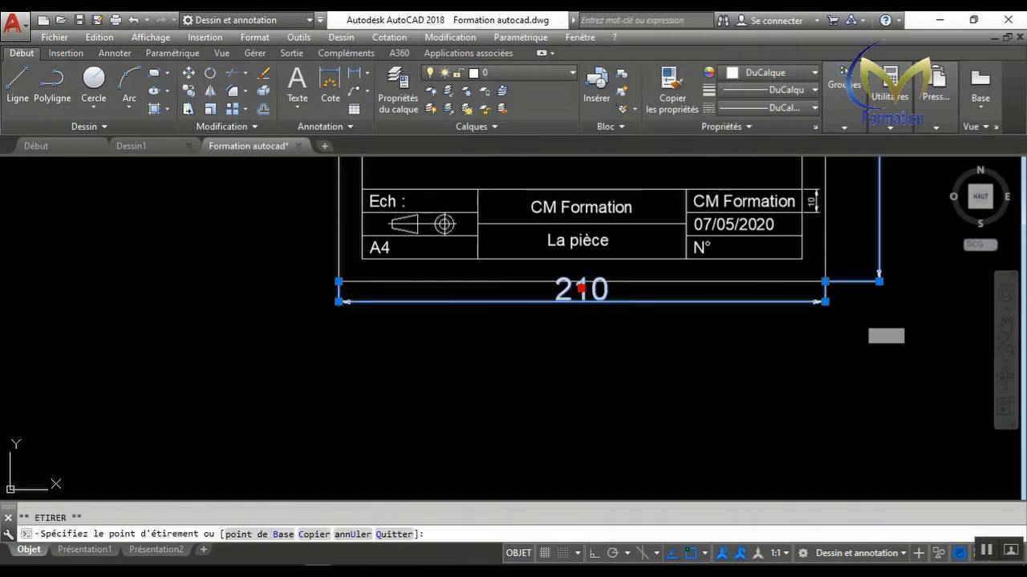
{"action": "scroll", "coordinate": [583, 317], "scroll_direction": "down", "scroll_amount": 4}
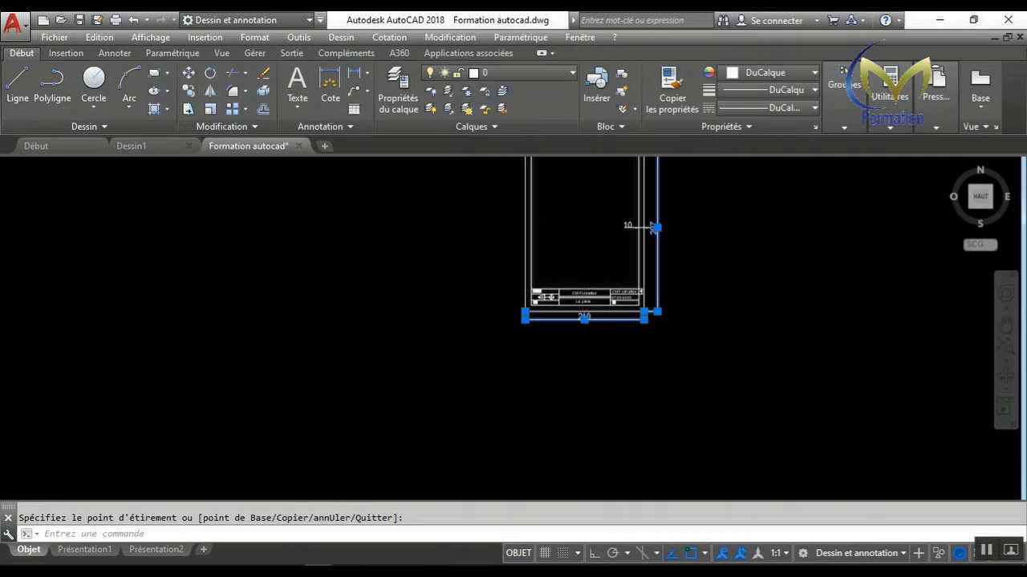
{"action": "scroll", "coordinate": [613, 299], "scroll_direction": "down", "scroll_amount": 6}
{"action": "scroll", "coordinate": [614, 267], "scroll_direction": "up", "scroll_amount": 6}
{"action": "key", "text": "Escape"}
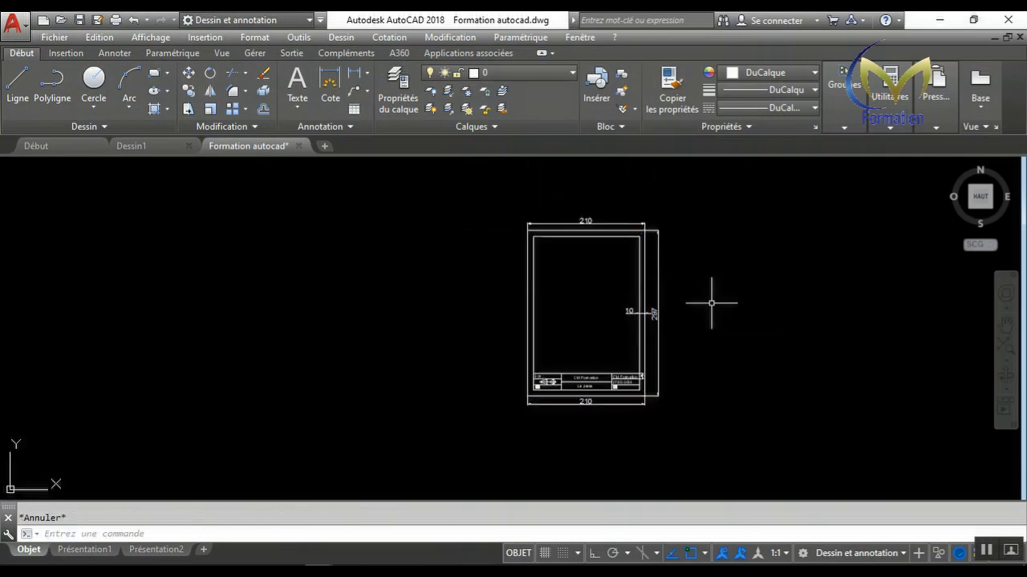
Step: Examine the title block's contents and the placement of the dimensions around the whole A4 sheet
{"action": "scroll", "coordinate": [662, 345], "scroll_direction": "up", "scroll_amount": 4}
{"action": "scroll", "coordinate": [637, 376], "scroll_direction": "down", "scroll_amount": 4}
{"action": "scroll", "coordinate": [637, 376], "scroll_direction": "up", "scroll_amount": 4}
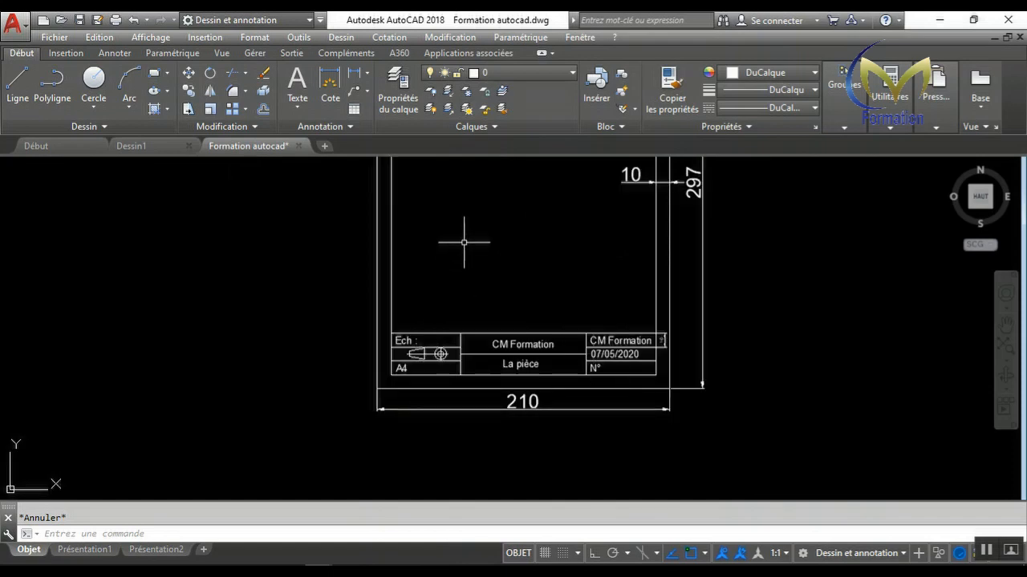
{"action": "scroll", "coordinate": [455, 282], "scroll_direction": "down", "scroll_amount": 4}
{"action": "scroll", "coordinate": [474, 311], "scroll_direction": "up", "scroll_amount": 5}
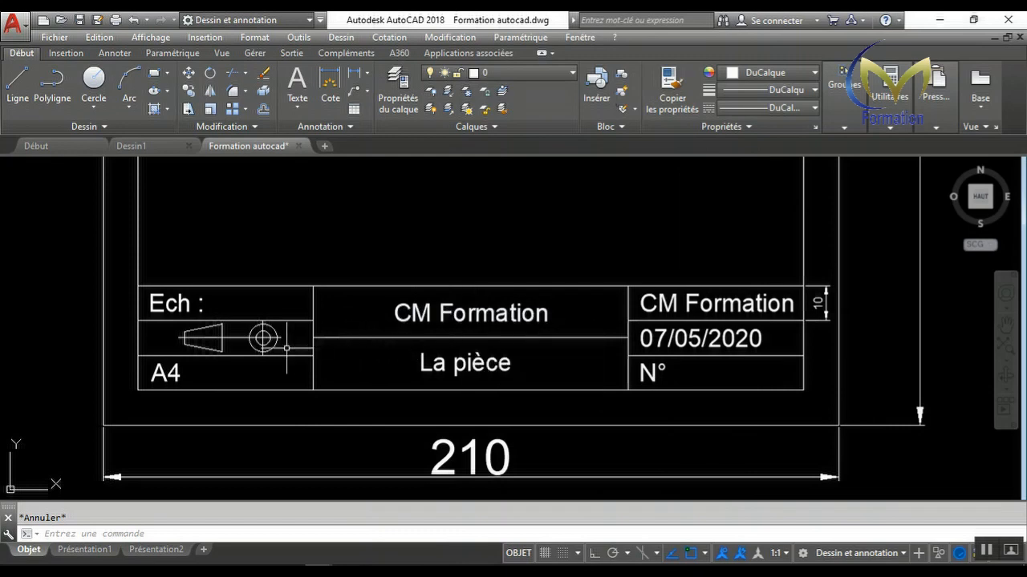
{"action": "scroll", "coordinate": [235, 338], "scroll_direction": "up", "scroll_amount": 2}
{"action": "scroll", "coordinate": [235, 340], "scroll_direction": "down", "scroll_amount": 5}
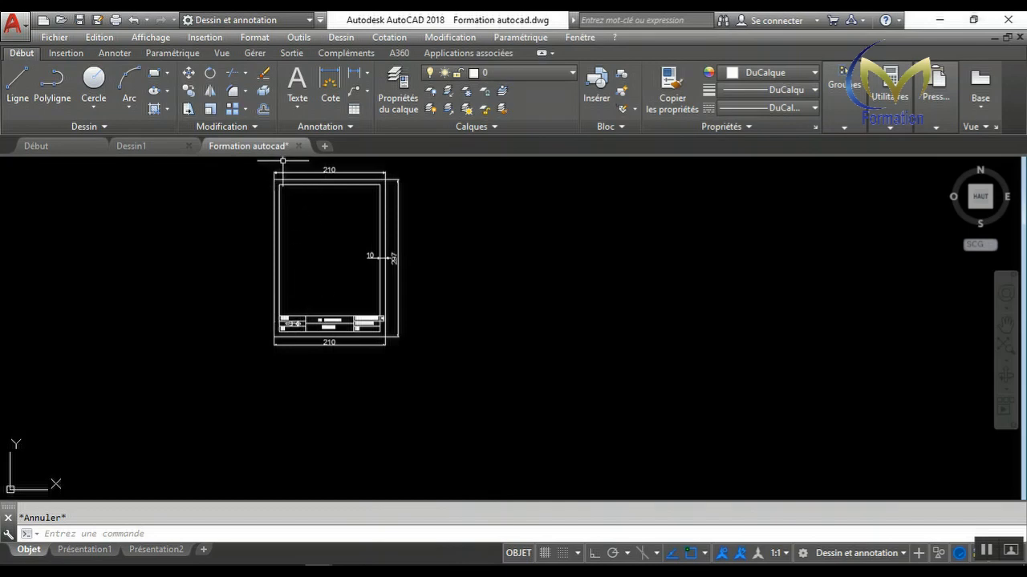
{"action": "scroll", "coordinate": [282, 160], "scroll_direction": "up", "scroll_amount": 2}
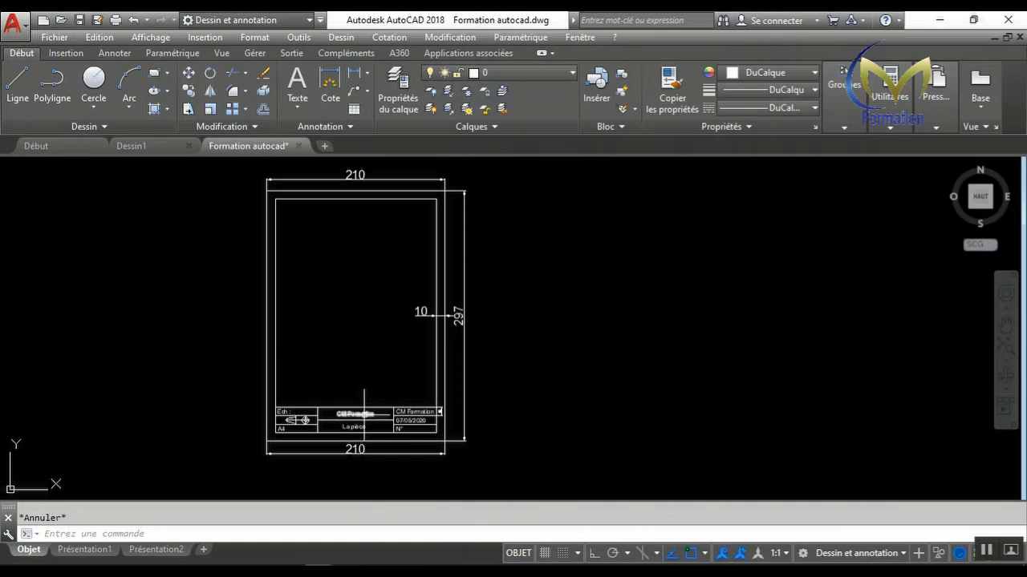
{"action": "scroll", "coordinate": [276, 434], "scroll_direction": "up", "scroll_amount": 3}
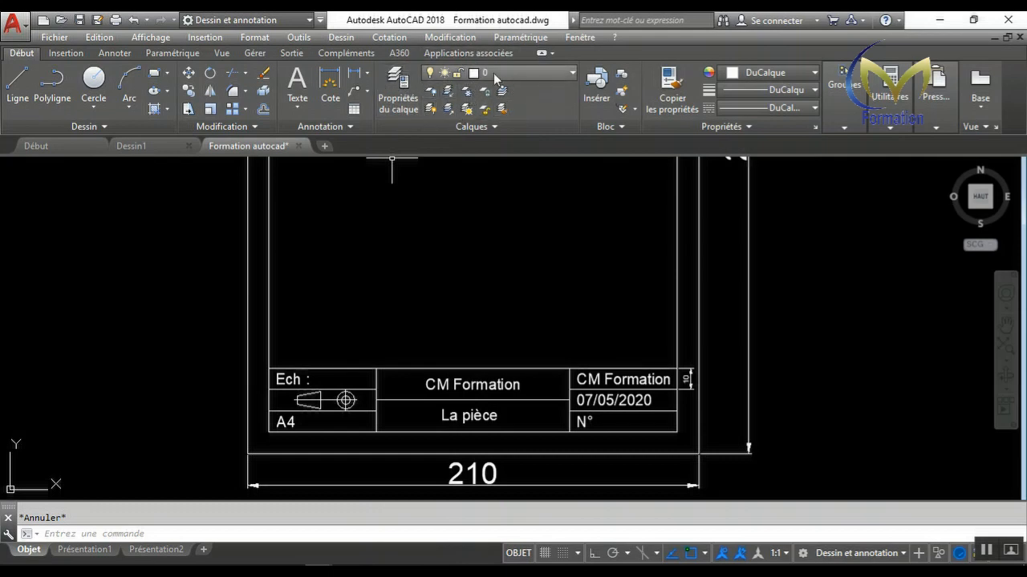
{"action": "scroll", "coordinate": [417, 265], "scroll_direction": "down", "scroll_amount": 5}
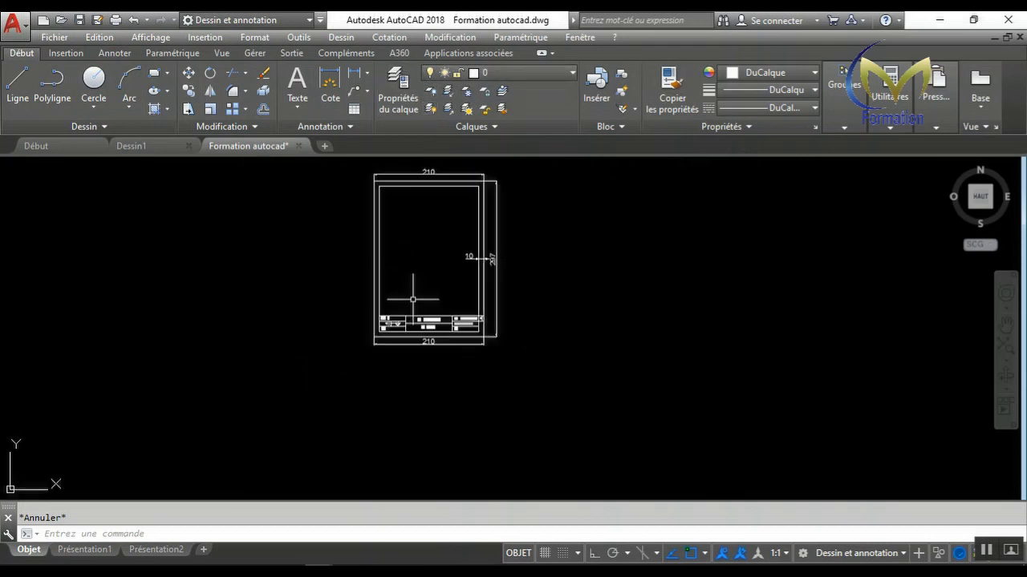
{"action": "scroll", "coordinate": [410, 177], "scroll_direction": "up", "scroll_amount": 2}
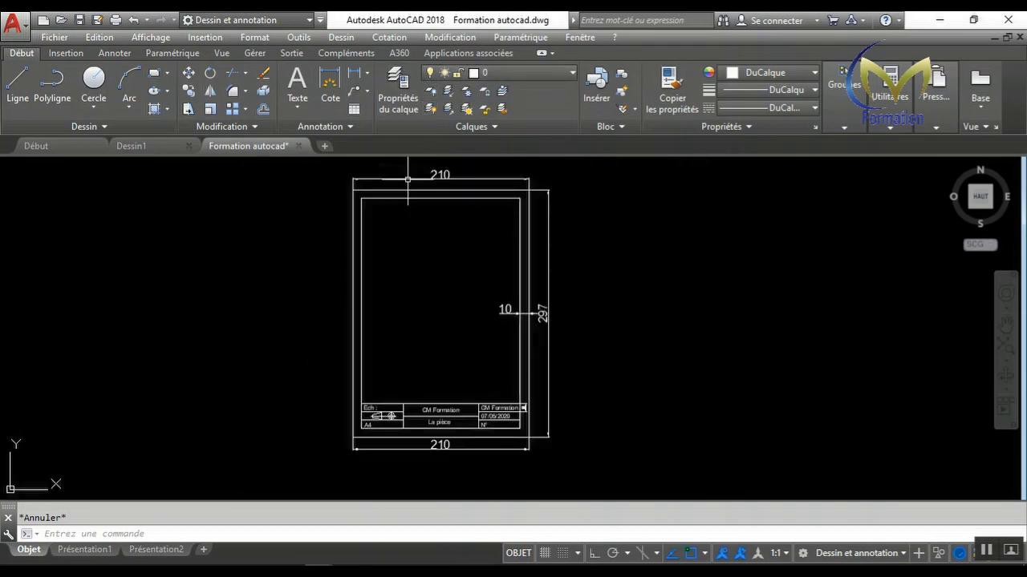